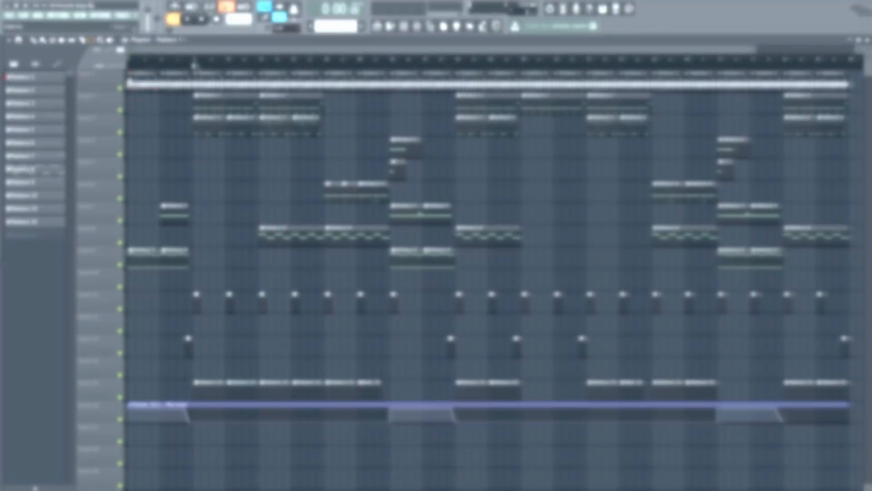
- Close the playlist, solo the first Serum channel of Pattern 1 and open its synth
mouse_move(129, 90)
mouse_down()
mouse_move(552, 71)
mouse_move(847, 81)
mouse_move(129, 80)
mouse_up()
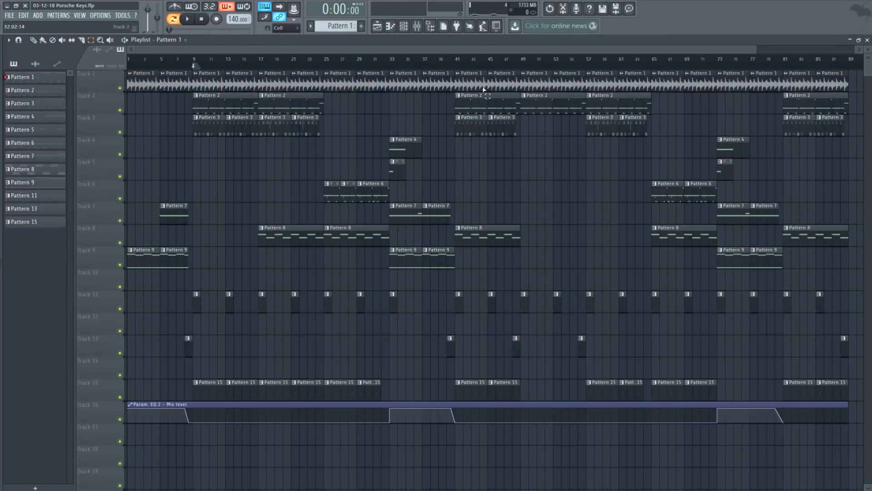
click(850, 41)
right_click(146, 161)
click(155, 169)
click(212, 165)
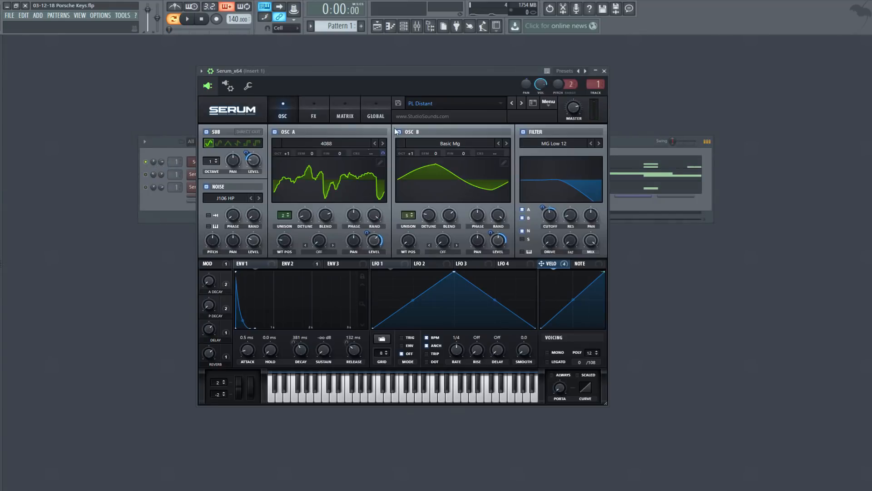
- Browse the first Serum's presets to the Plucks category of StudioSounds - Mutants, keeping PL Distant loaded
click(430, 103)
mouse_move(454, 216)
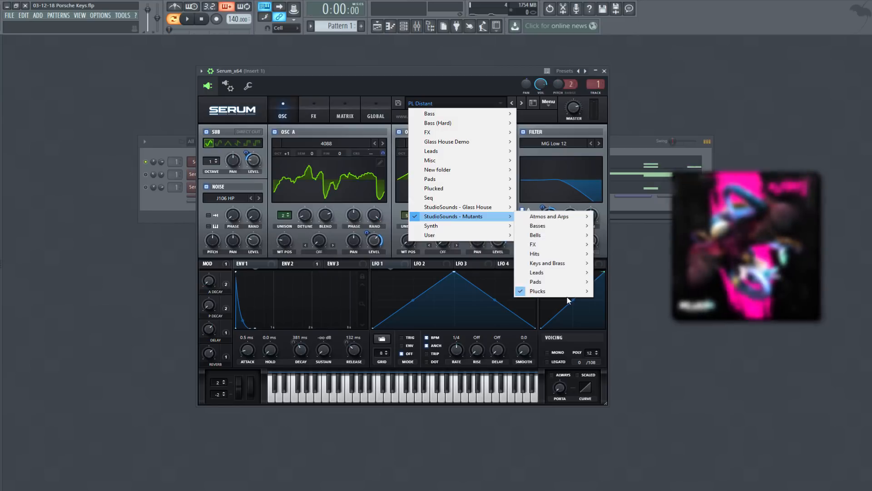
mouse_move(568, 294)
click(750, 140)
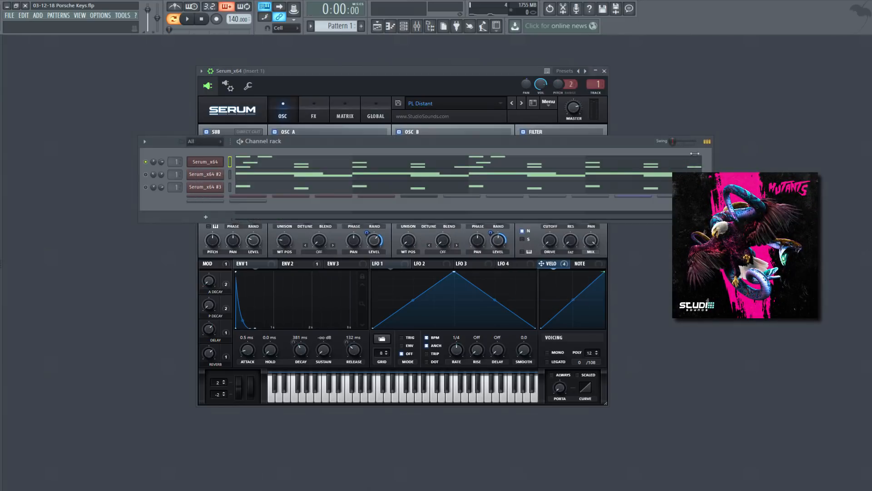
- Play Pattern 1 with only the first Serum channel and examine its notes in the Piano roll
click(187, 19)
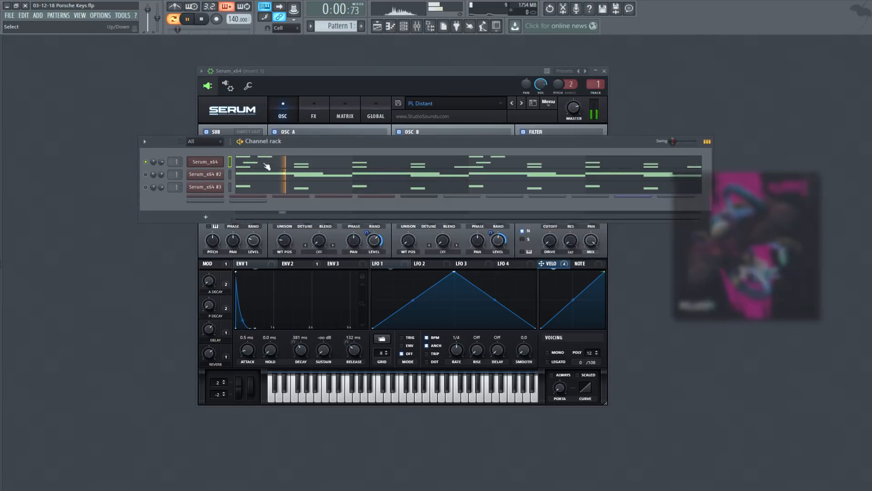
key(F7)
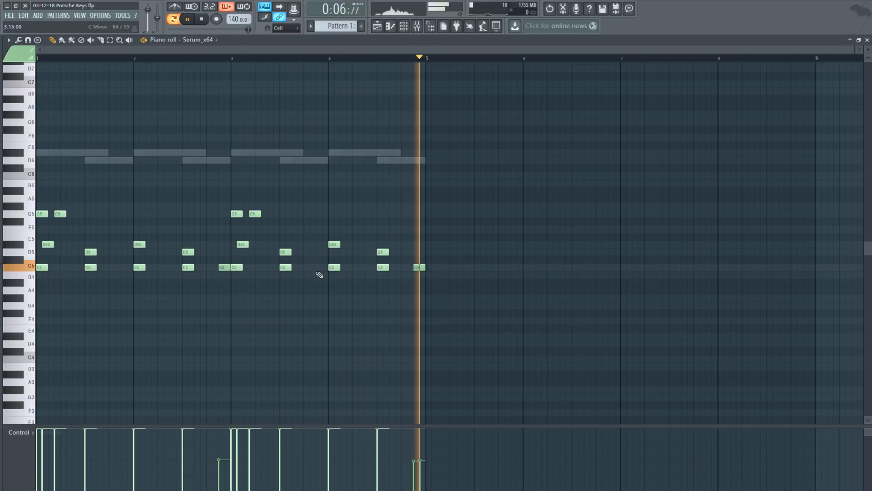
click(202, 19)
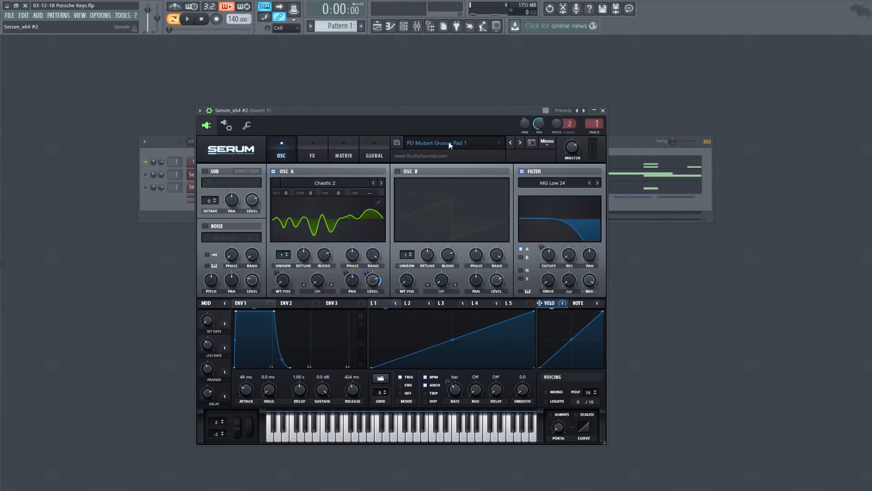
- Unmute Serum_x64 #2, play it together with the first Serum and examine its notes in the Piano roll
click(148, 177)
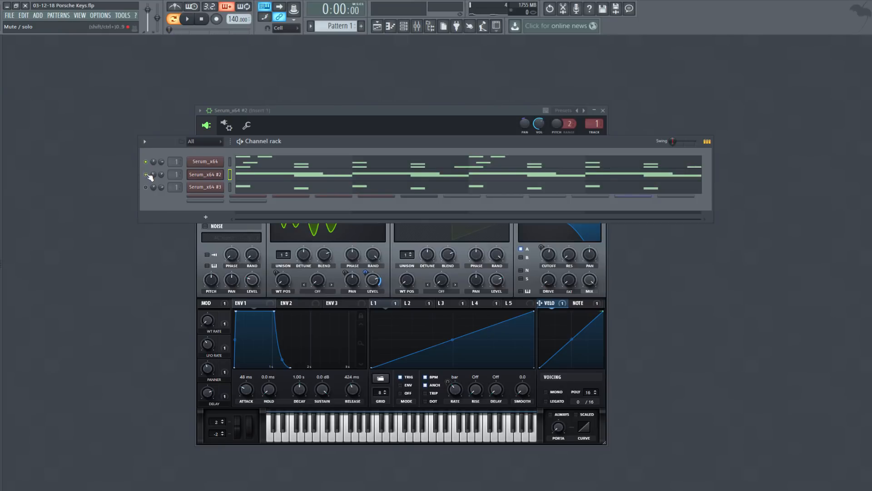
click(191, 24)
key(F7)
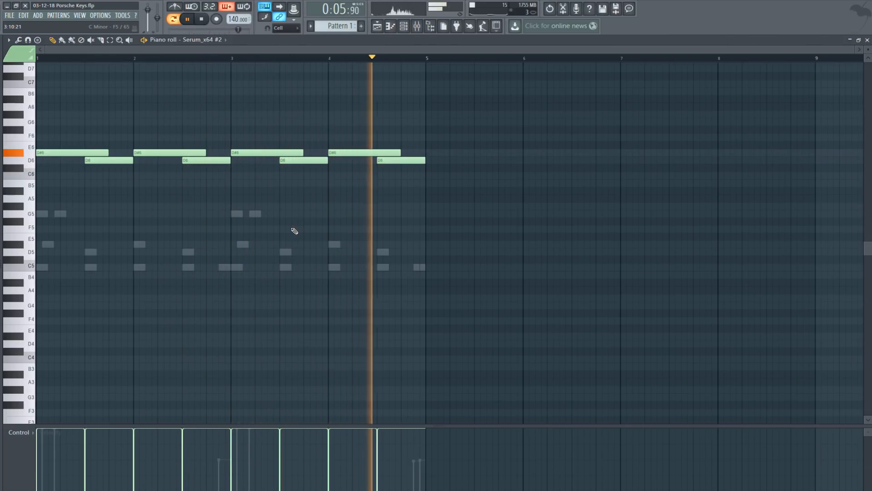
click(868, 40)
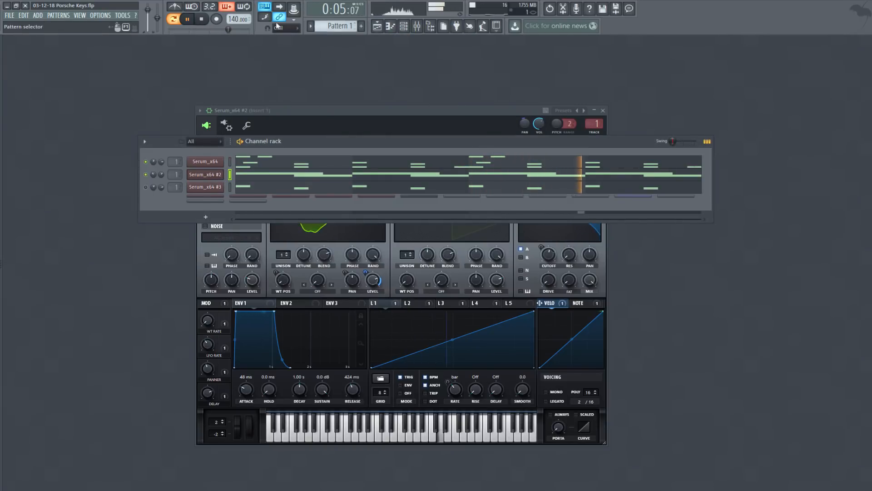
click(205, 22)
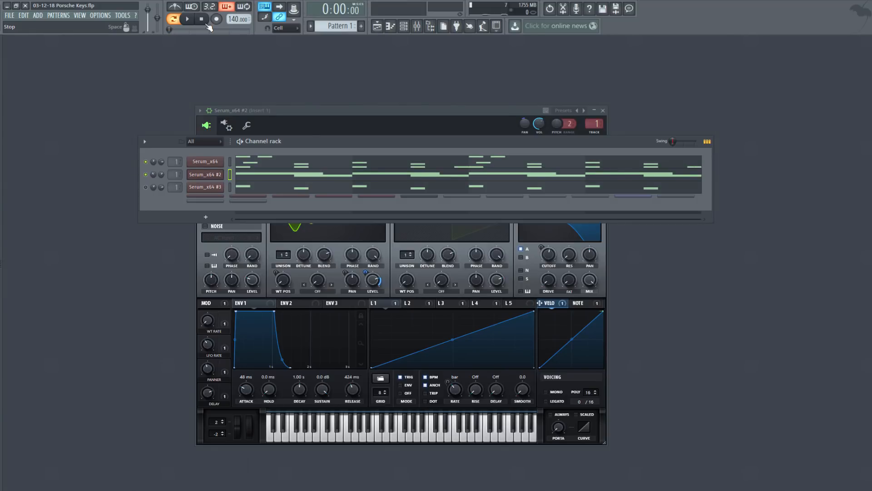
- Open the Serum_x64 #3 synth, solo its channel and play the pattern
click(204, 186)
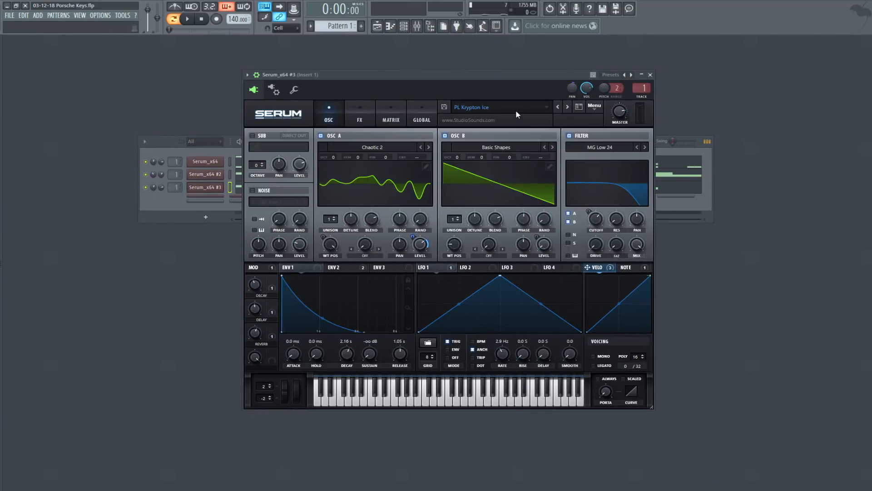
right_click(145, 187)
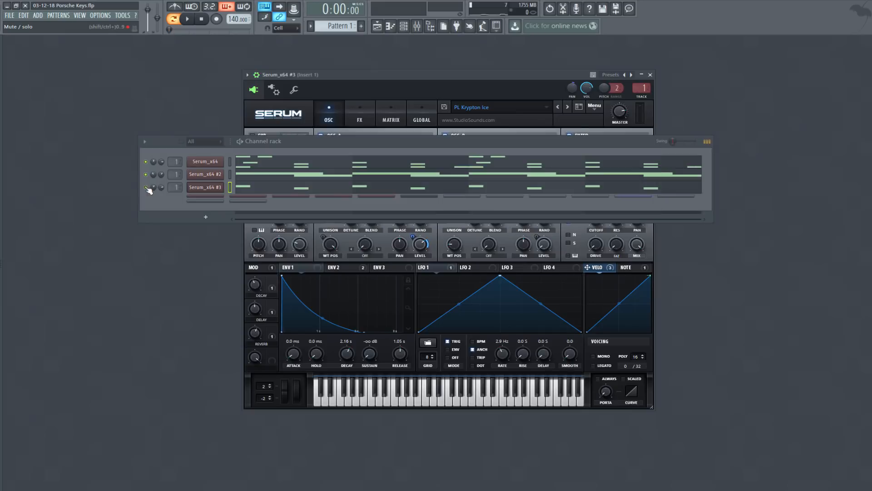
click(181, 193)
click(187, 19)
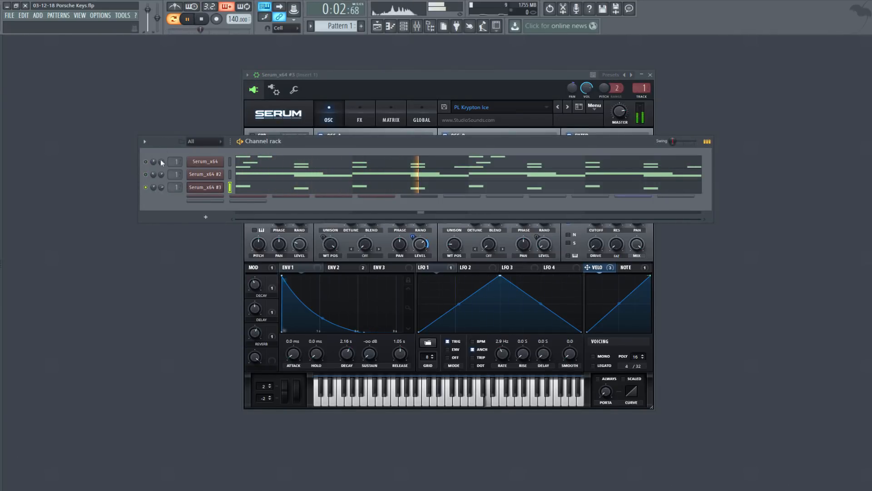
- Unmute Serum_x64 #2 and the first Serum channel during playback, listen to all three together and stop
click(146, 173)
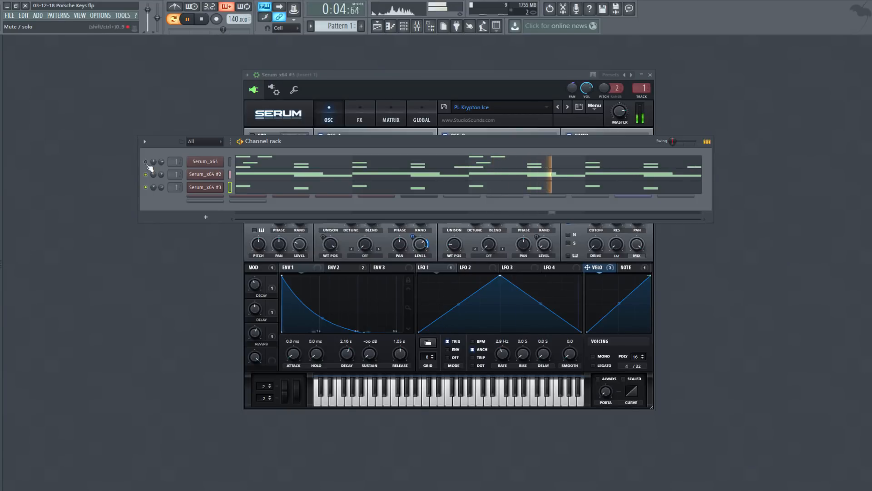
click(146, 162)
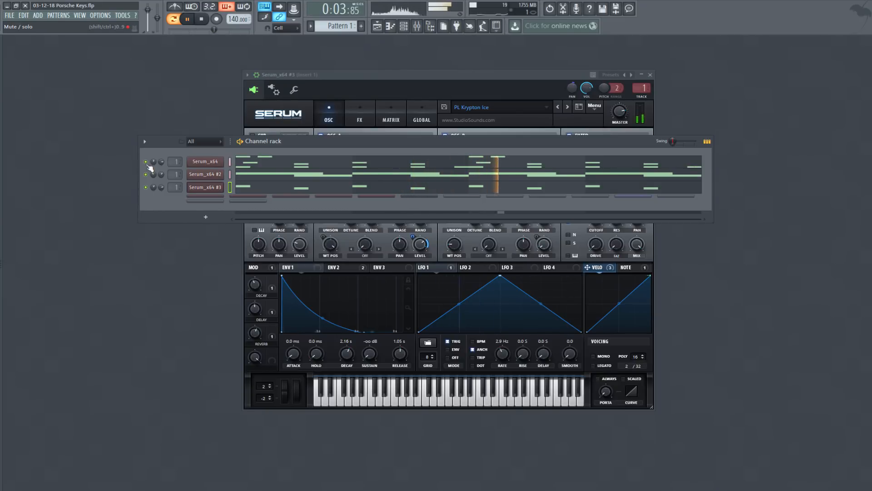
click(342, 78)
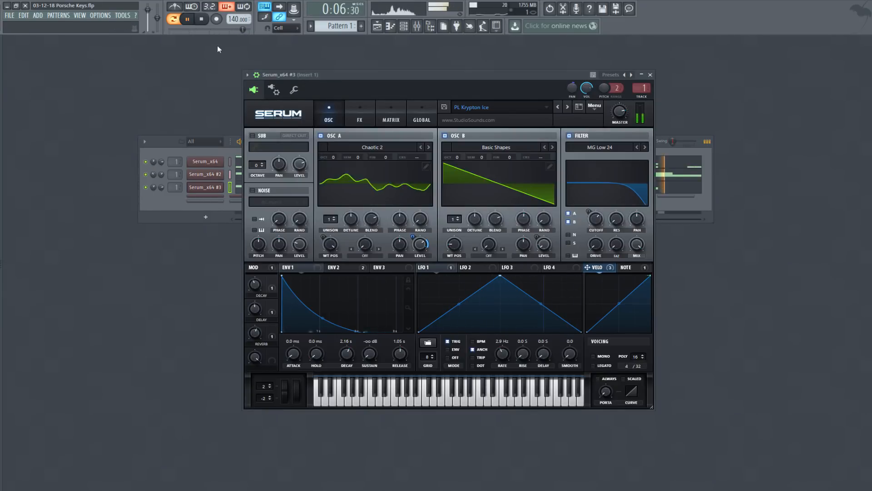
click(203, 21)
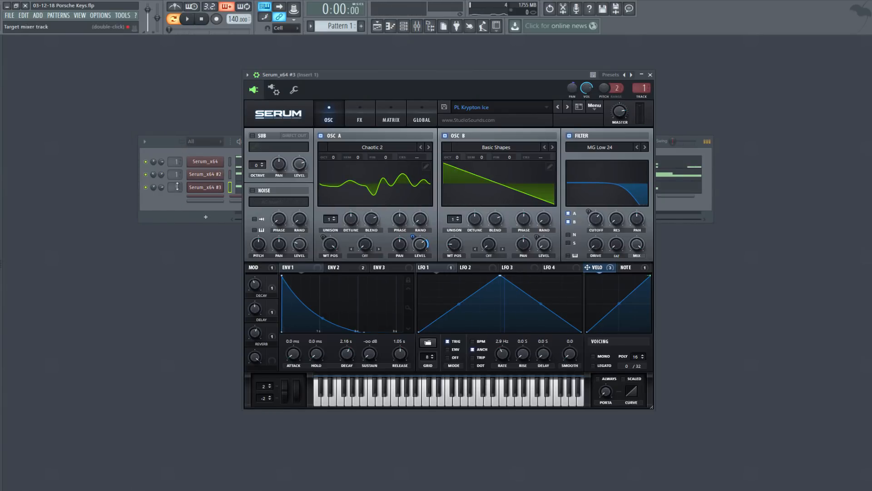
- Enable the Gross Beat effect on mixer track Insert 1 and display its window
click(427, 25)
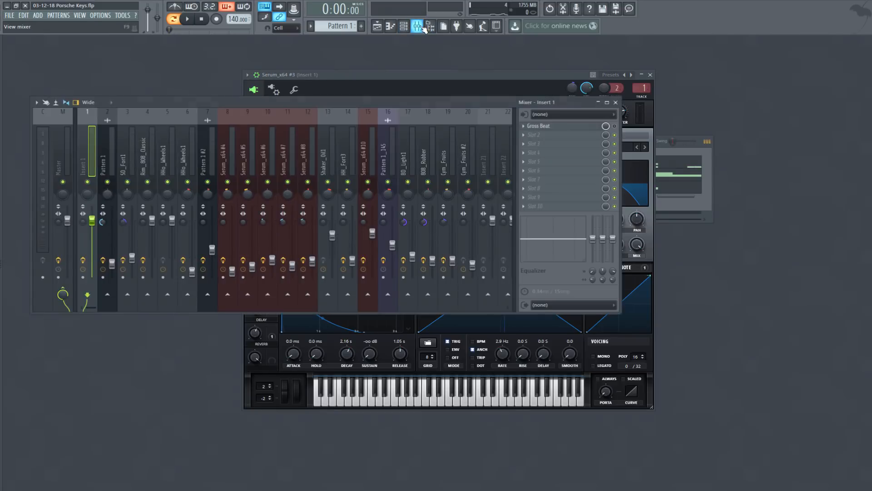
click(585, 126)
click(585, 126)
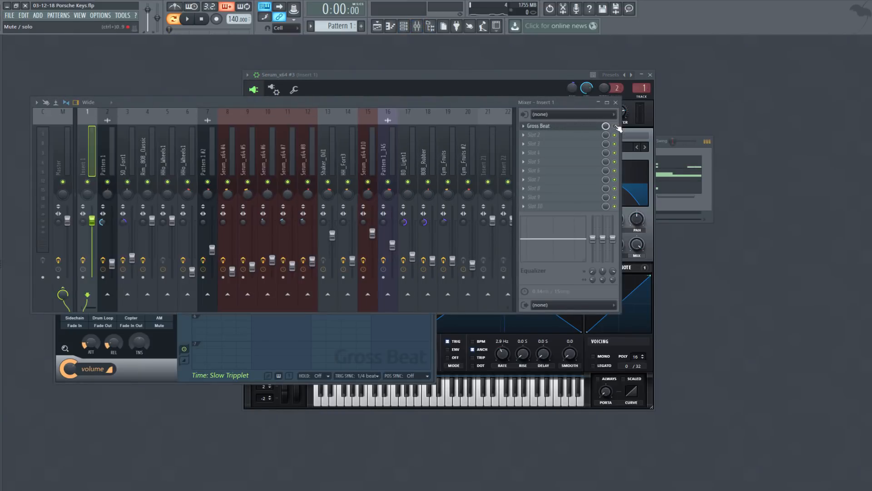
click(569, 127)
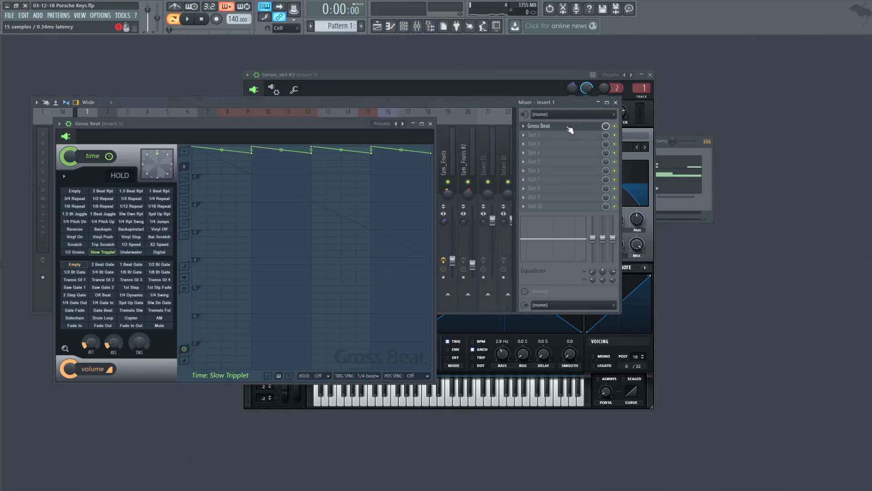
- Load Gross Beat's Momentary preset and select the Slow Tripplet time effect
click(59, 124)
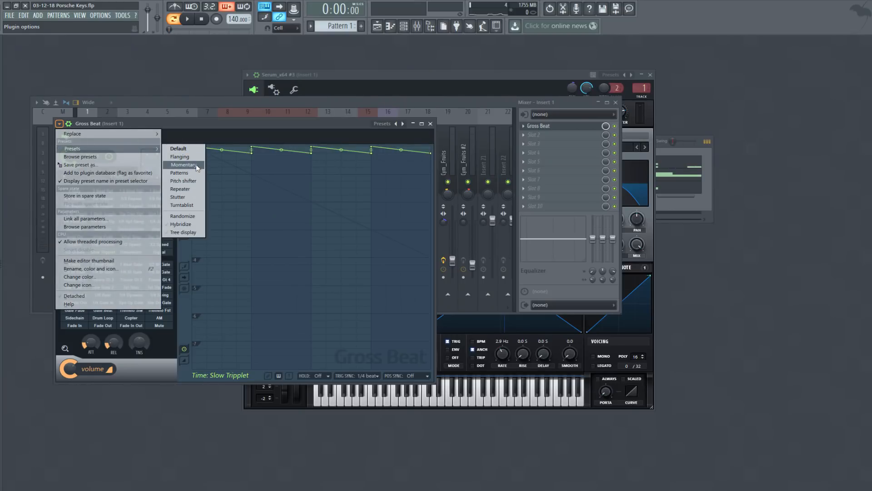
click(195, 164)
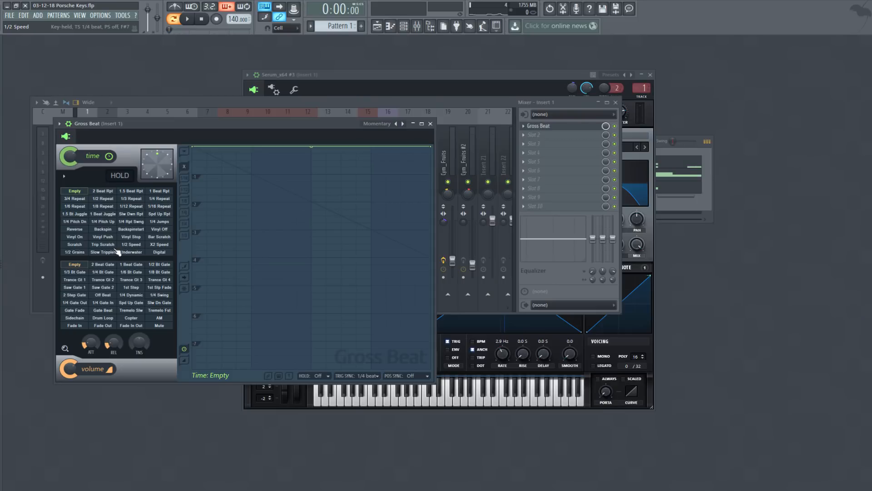
click(103, 253)
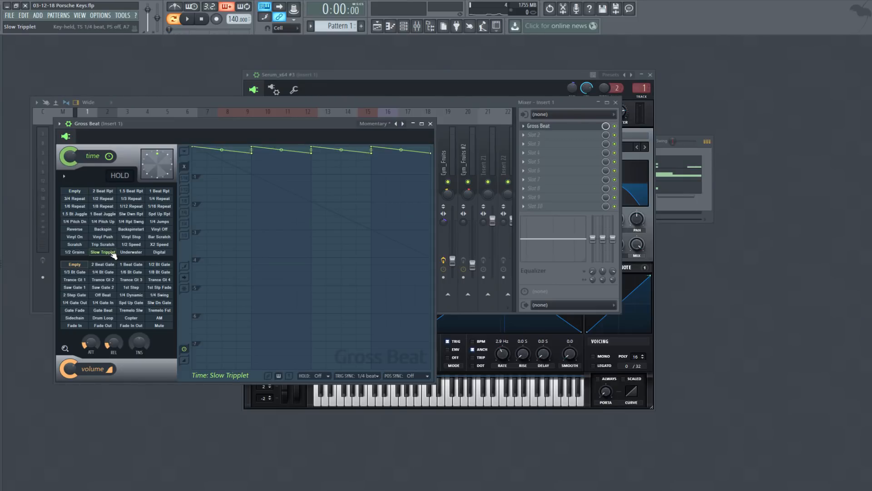
- Play the three Serum channels of Pattern 1 through Gross Beat, stop and bring the effect window to the front
key(F6)
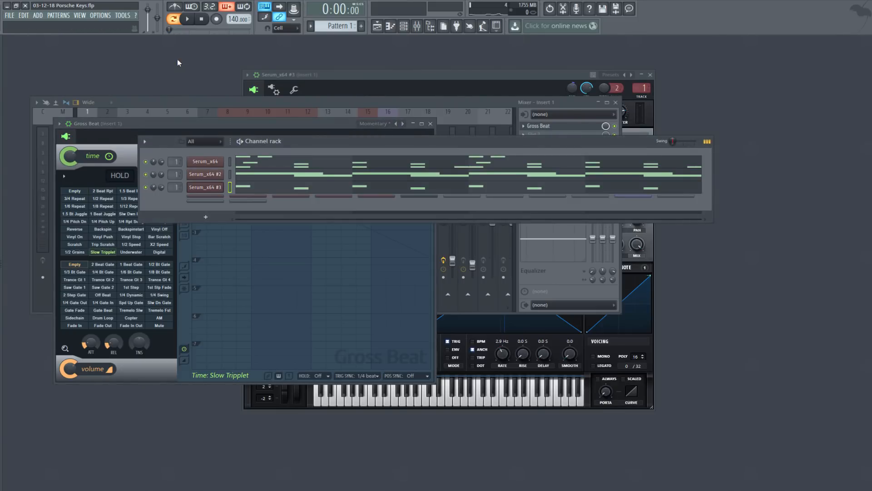
click(187, 19)
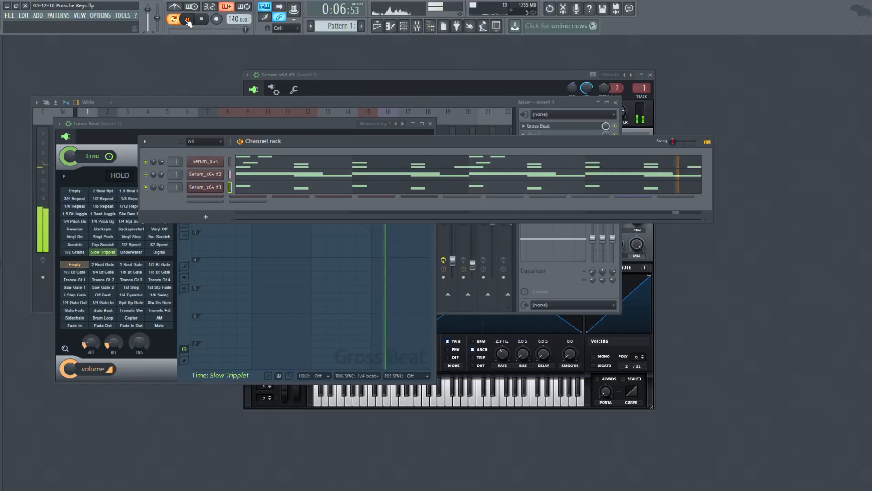
click(212, 20)
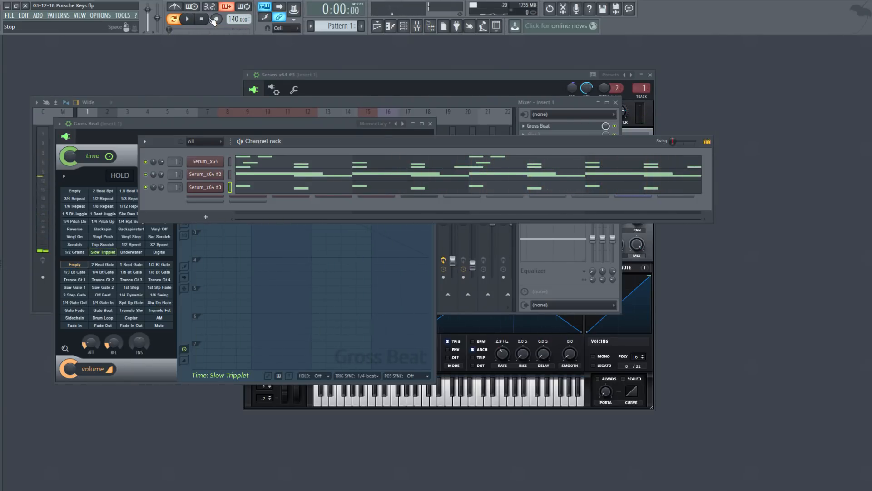
click(241, 122)
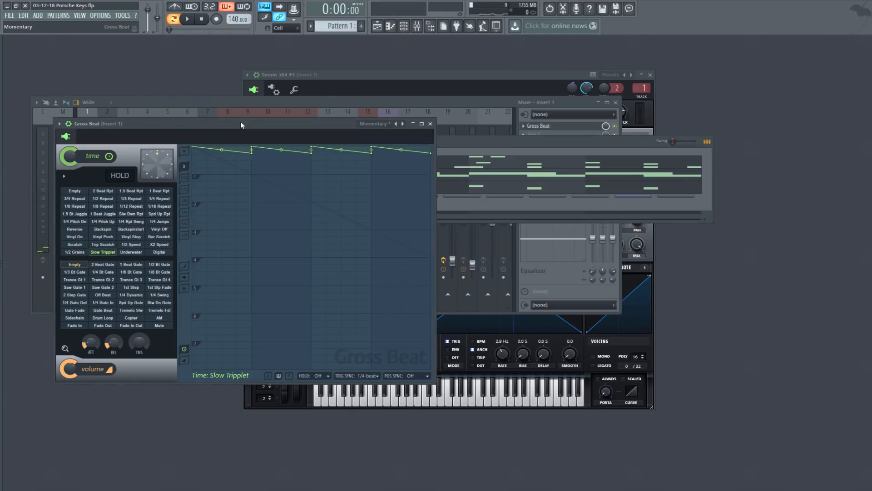
- Review the arrangement in the playlist and switch the channel rack to Pattern 2
click(58, 15)
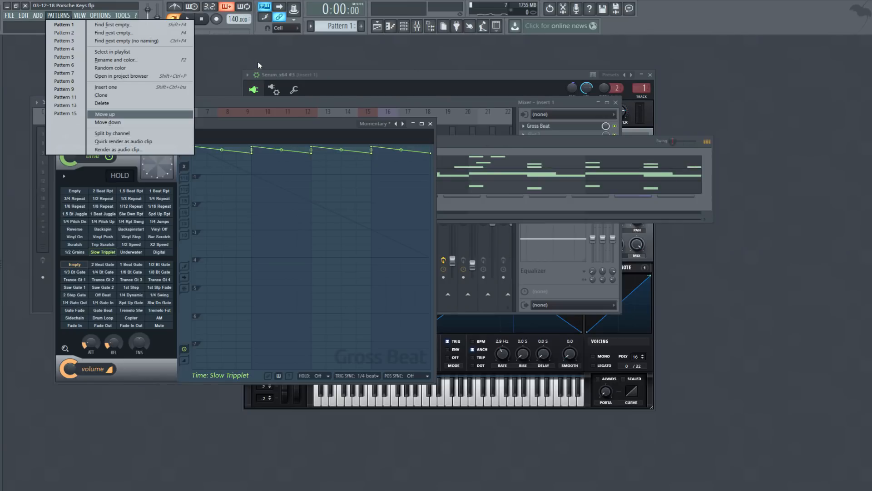
click(377, 26)
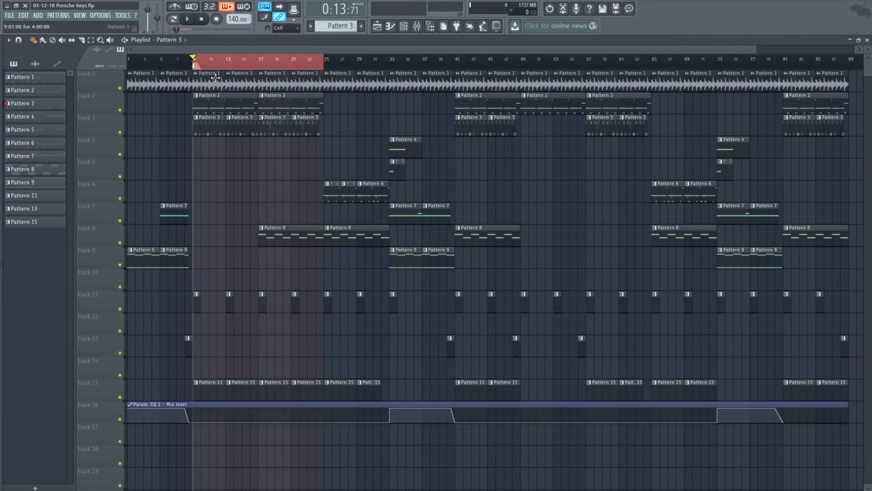
click(867, 40)
key(KP_Subtract)
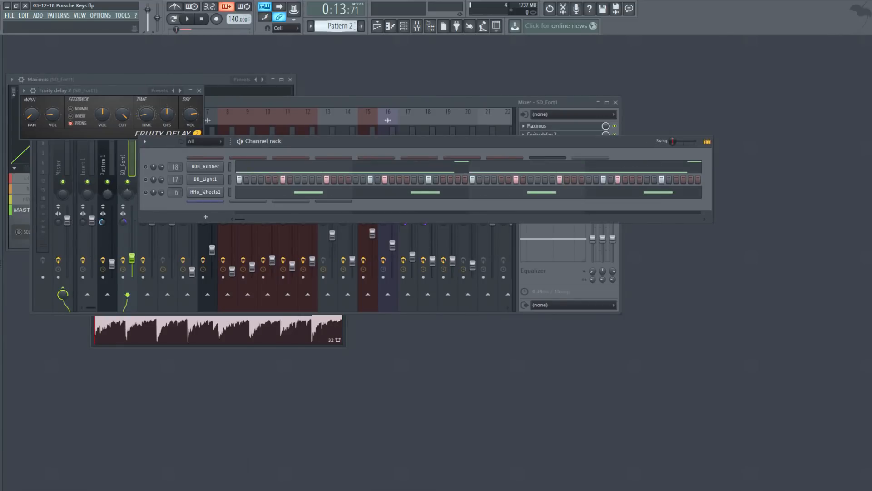
- Unmute the Pattern 2 channels and play the pattern with the 808_Rubber notes open in the Piano roll
click(146, 167)
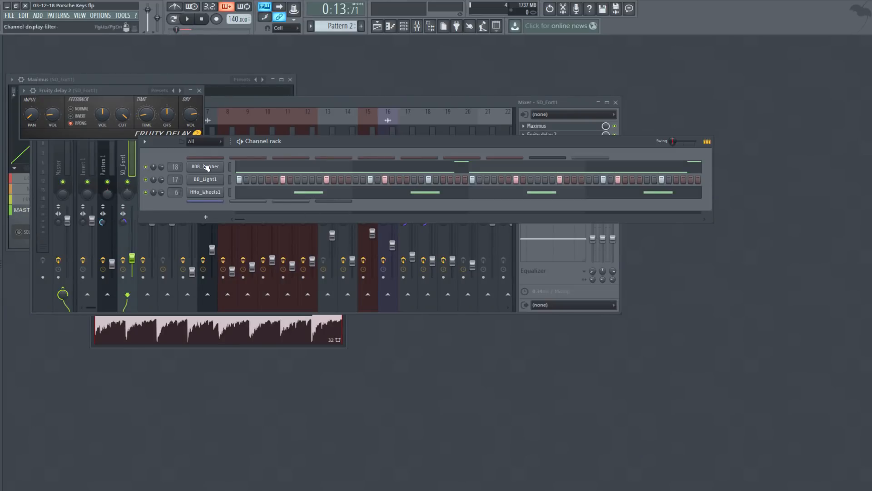
click(206, 166)
click(151, 176)
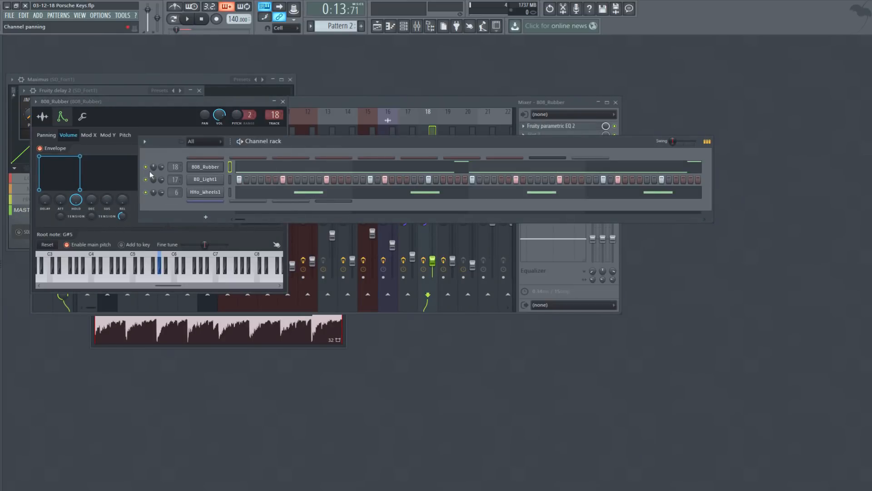
click(302, 170)
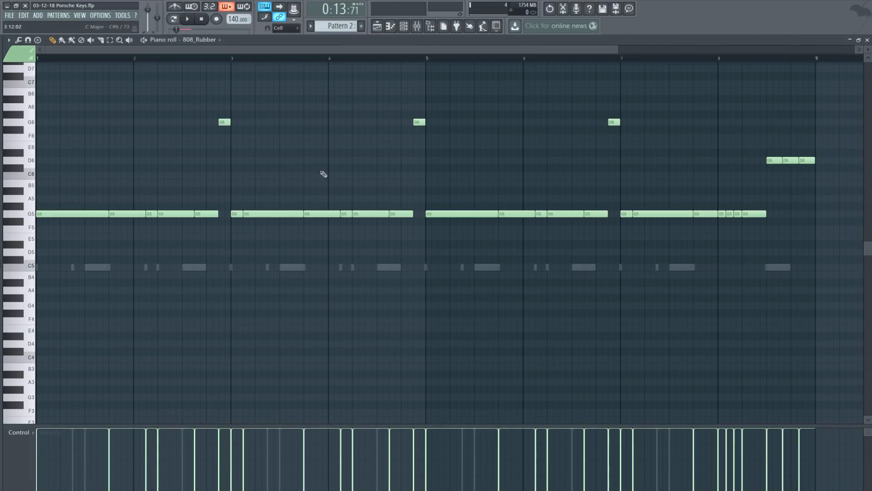
click(188, 19)
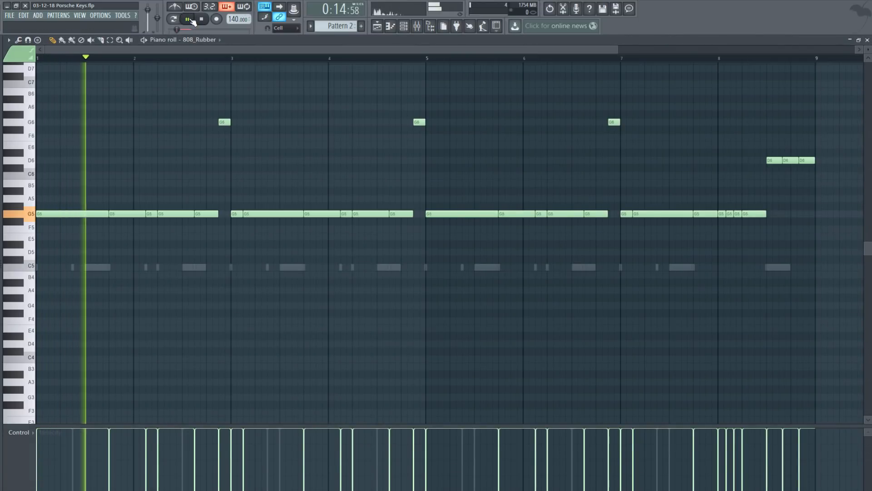
- Play Pattern 2's 808_Rubber notes in the Piano roll, stop, and check Pattern 1 before going back to Pattern 2
key(alt+u)
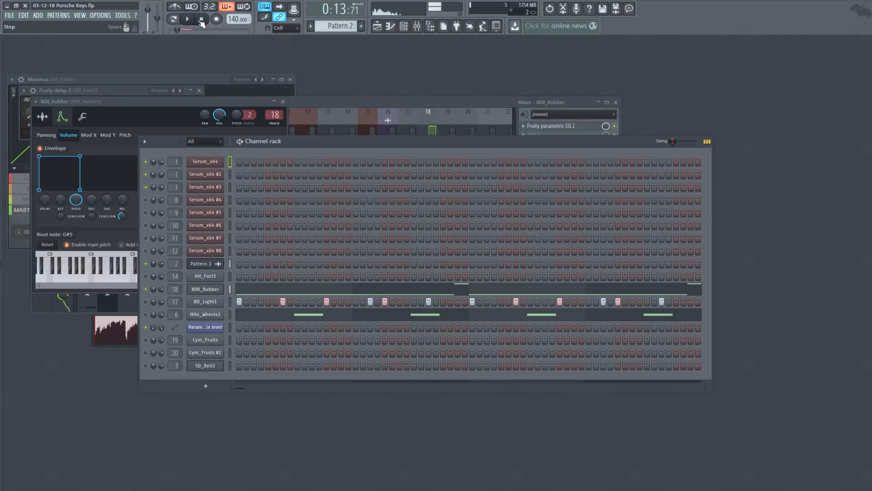
click(295, 291)
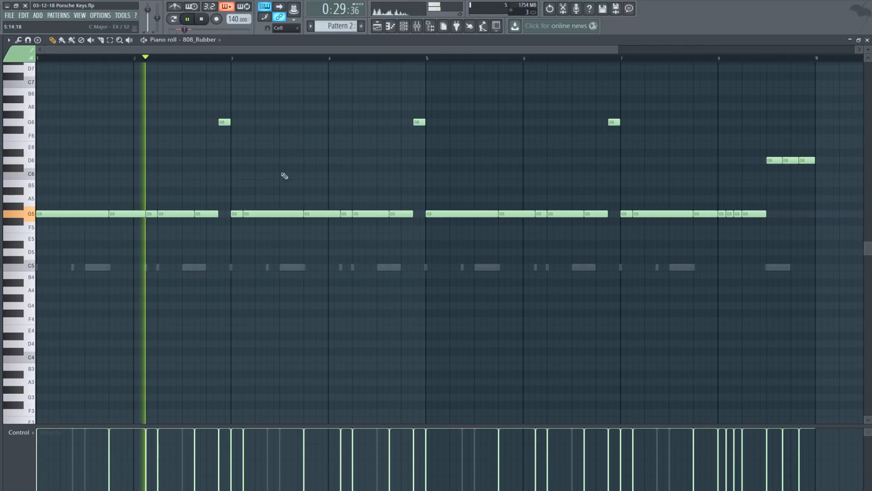
click(204, 23)
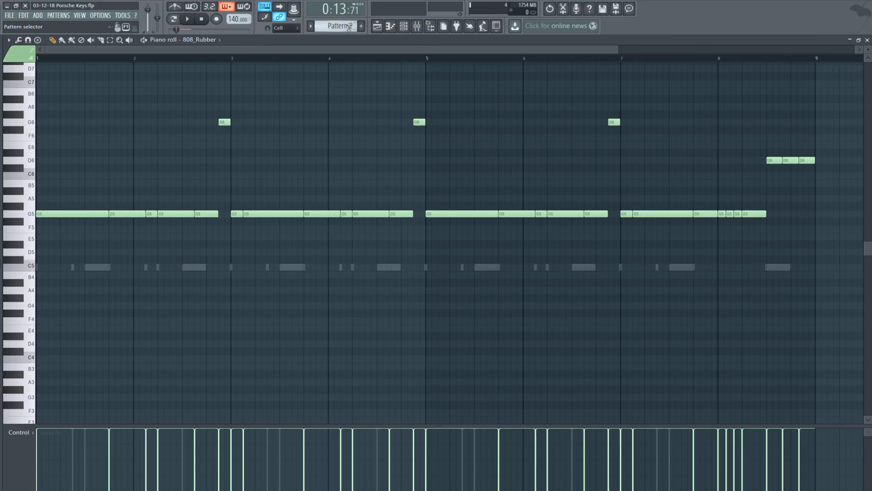
scroll(348, 27, up, 1)
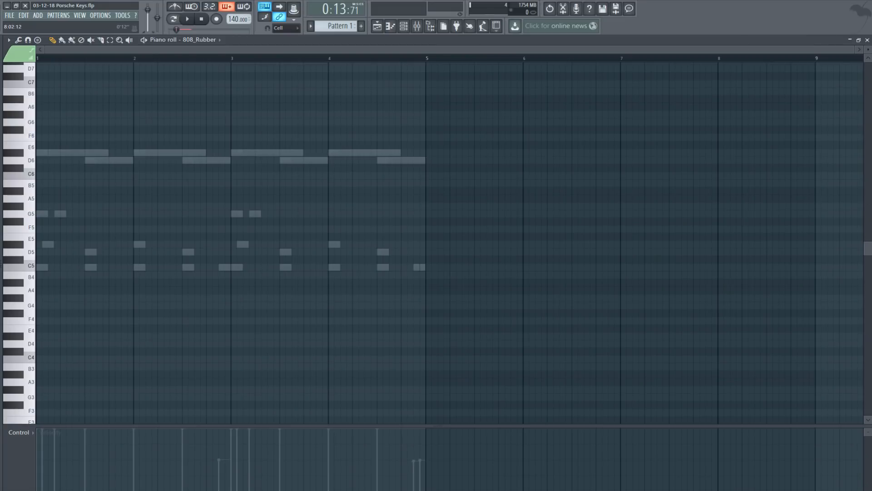
click(868, 40)
scroll(339, 26, down, 1)
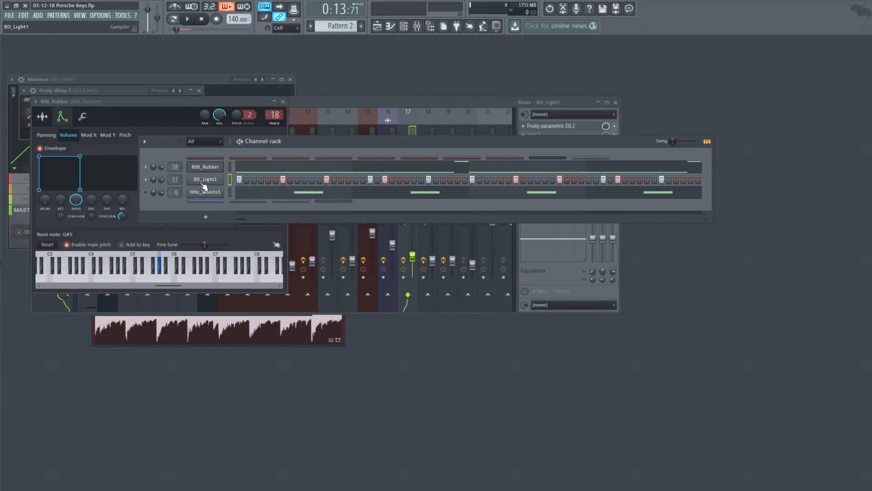
- Open the BD_Light1 kick channel, play it with its Pattern 2 notes shown in the Piano roll, and stop
click(202, 184)
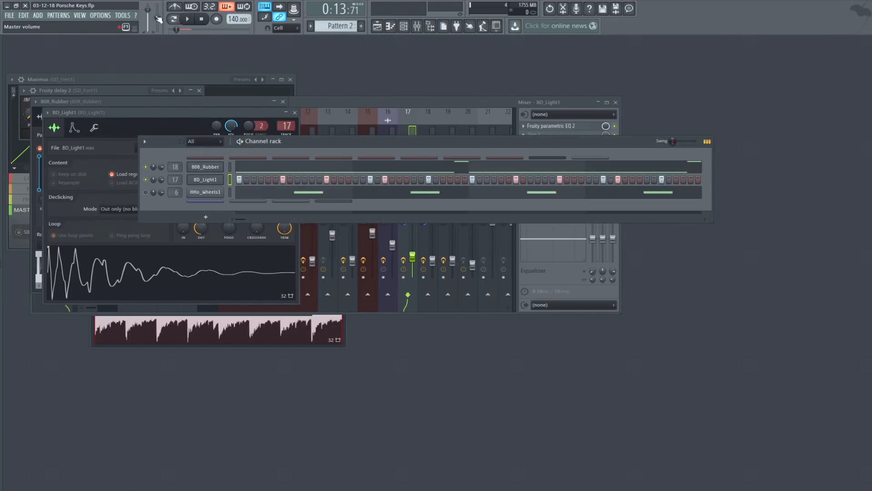
click(191, 21)
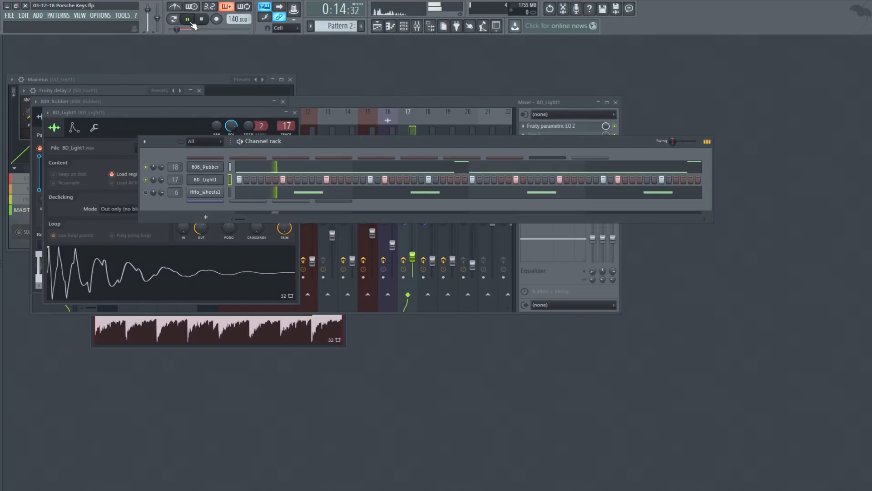
right_click(218, 181)
click(245, 180)
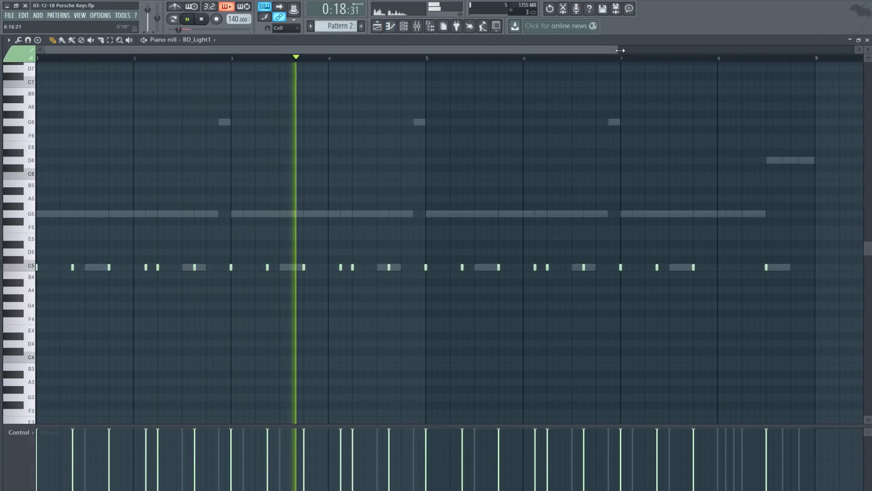
scroll(623, 55, down, 1)
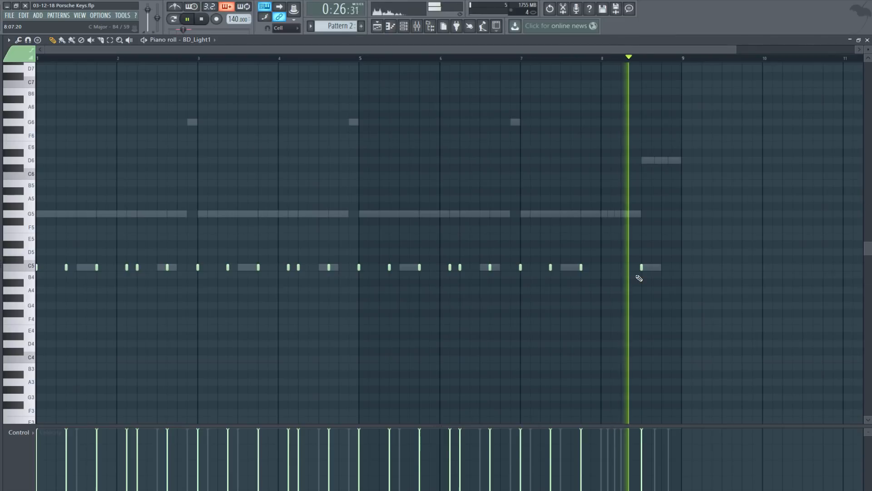
click(867, 39)
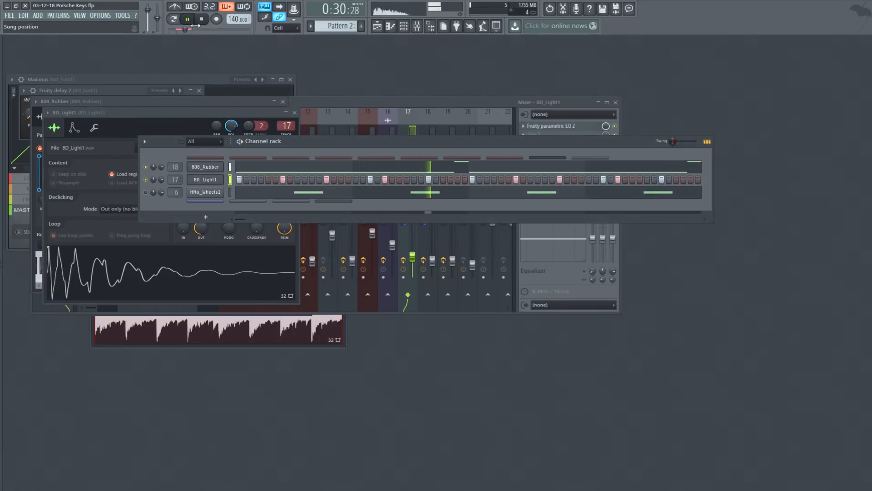
key(space)
- Open the SD_Bell2 snare's sample settings and switch the channel rack to Pattern 15
key(shift+alt+z)
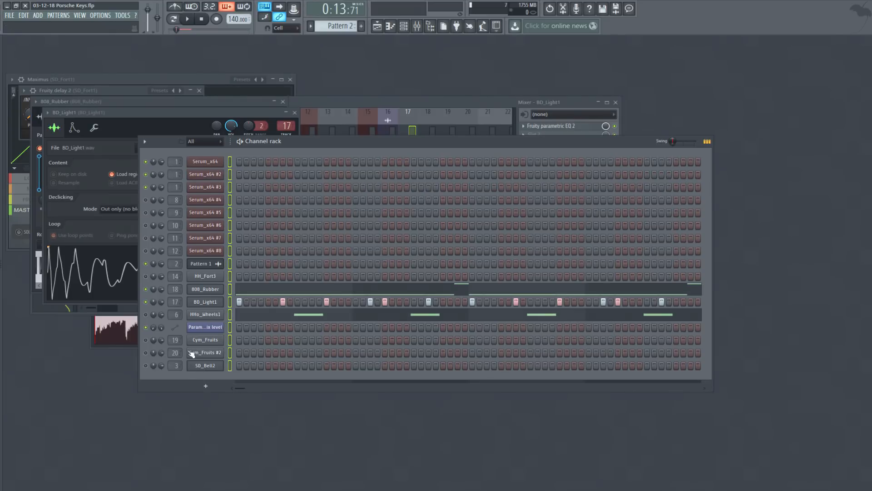
click(202, 366)
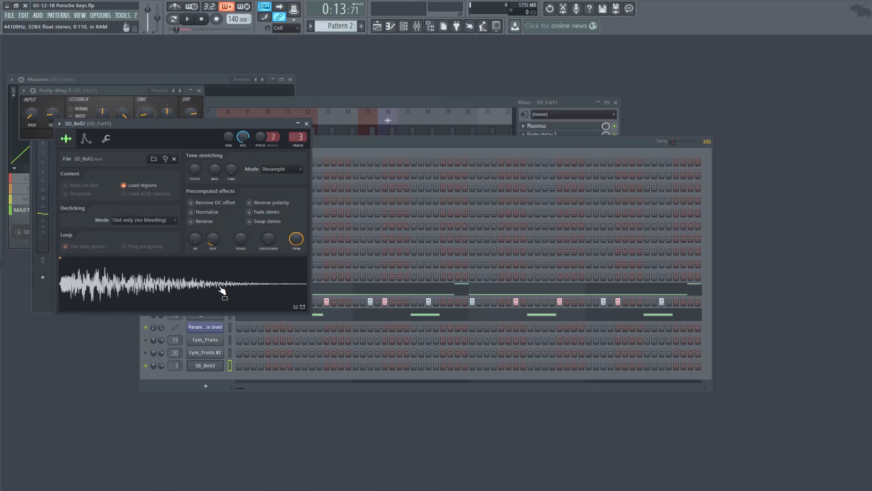
click(249, 387)
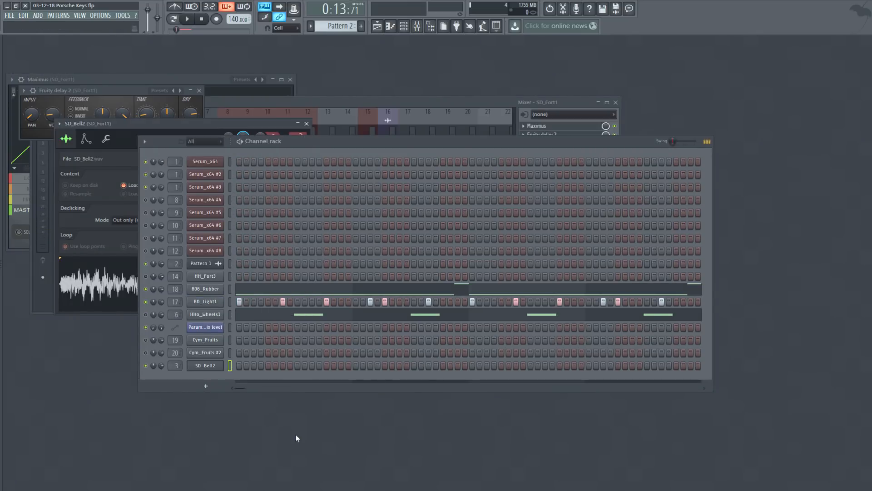
key(6)
key(alt+z)
key(KP_Add)
key(KP_Add)
key(KP_Add)
key(KP_Add)
key(KP_Add)
key(KP_Add)
key(KP_Add)
key(KP_Add)
key(KP_Add)
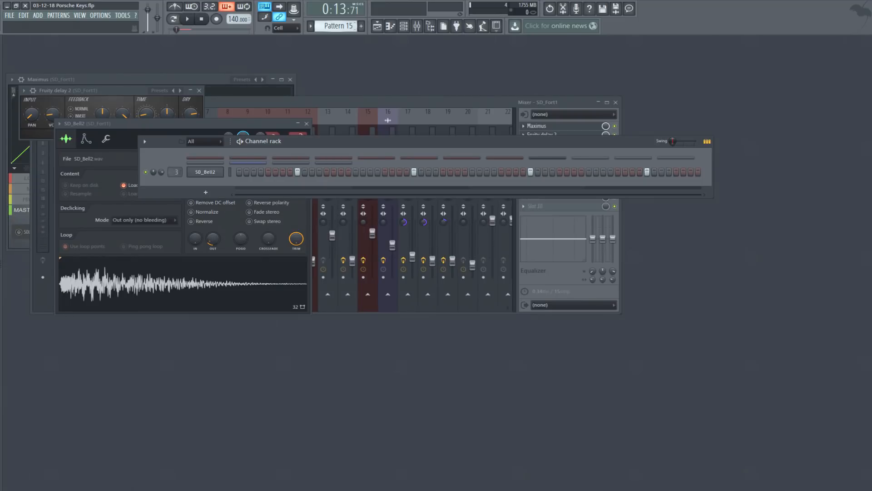
- Show the SD_Bell2 notes of Pattern 15 in the Piano roll and audition the sample at C5
right_click(219, 171)
click(245, 172)
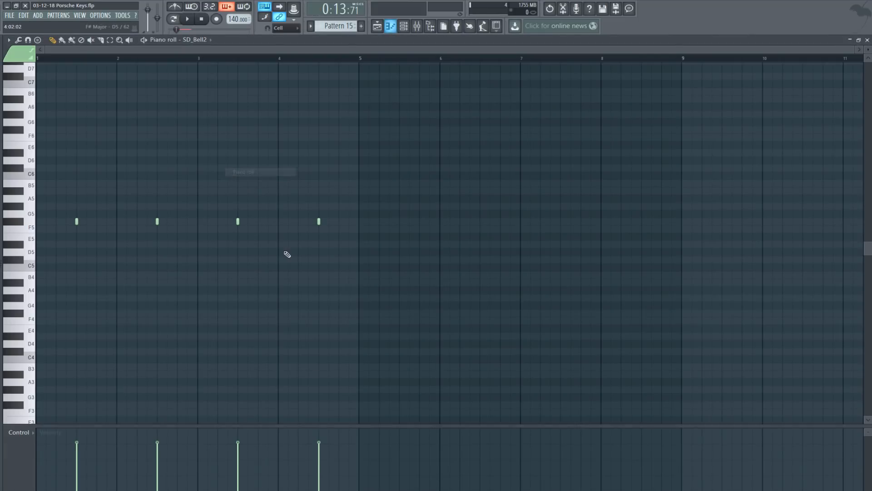
click(25, 267)
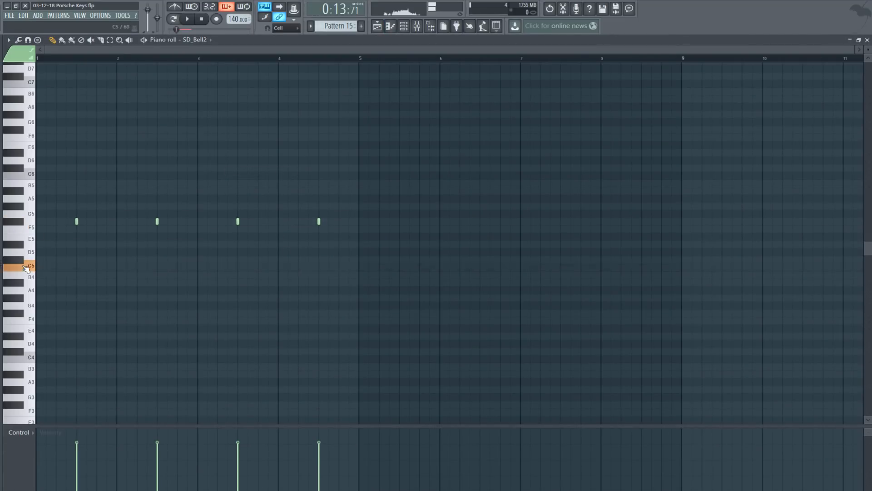
click(25, 268)
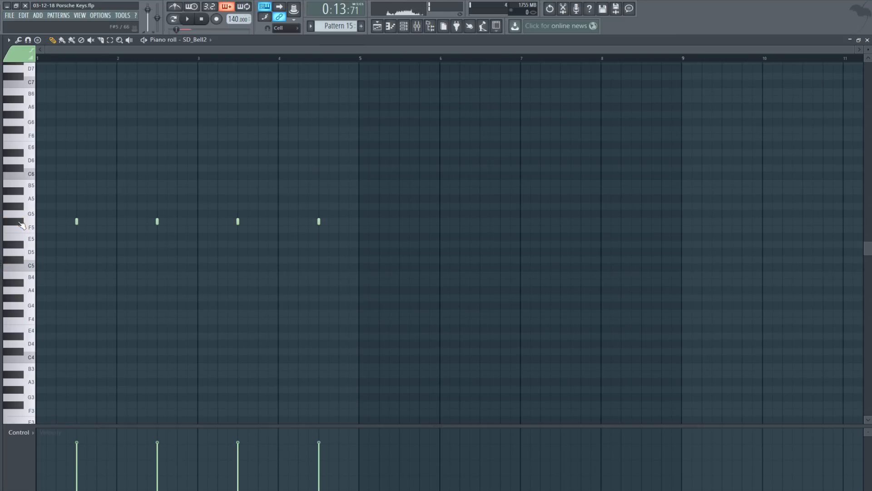
- Open Maximus on the SD_Fort1 mixer track and browse its preset list
click(416, 26)
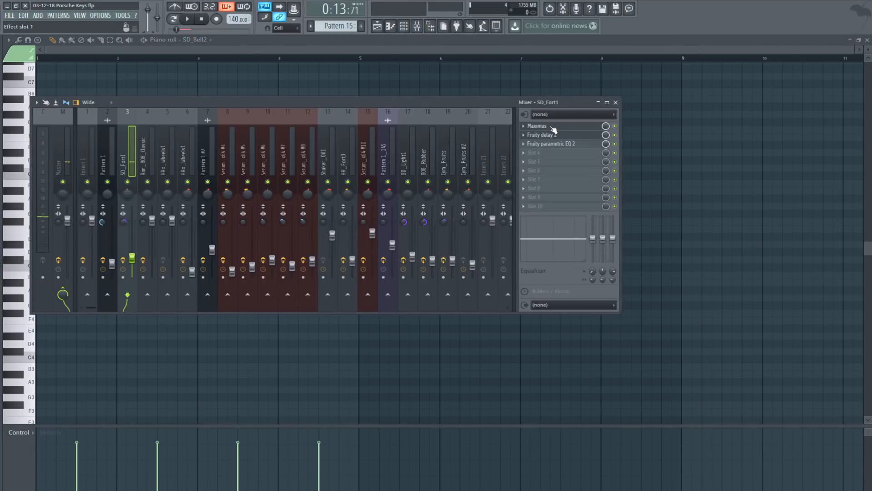
click(557, 127)
click(557, 127)
click(263, 80)
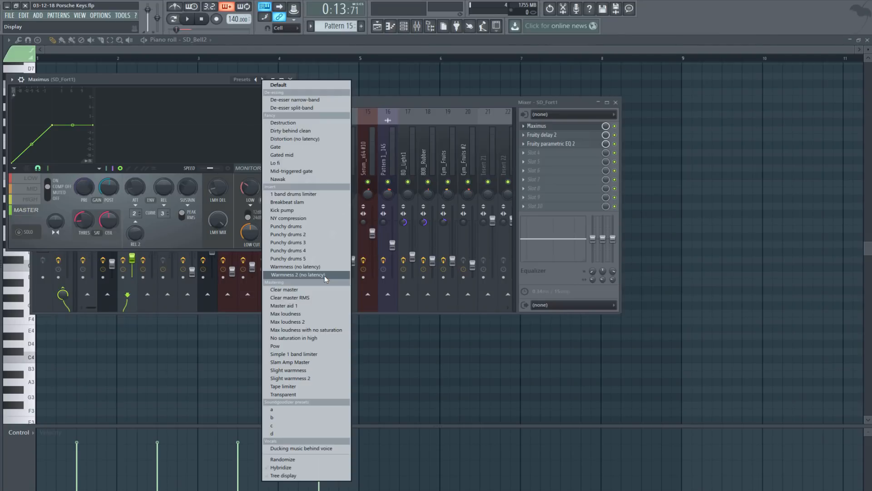
- Set the delay time of Fruity delay 2 on the SD_Fort1 mixer track to 2 steps
click(563, 136)
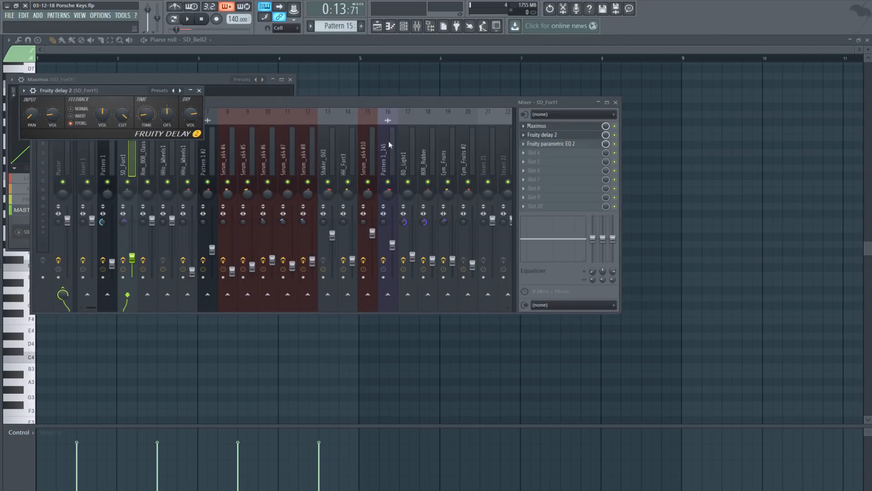
right_click(146, 114)
mouse_move(173, 127)
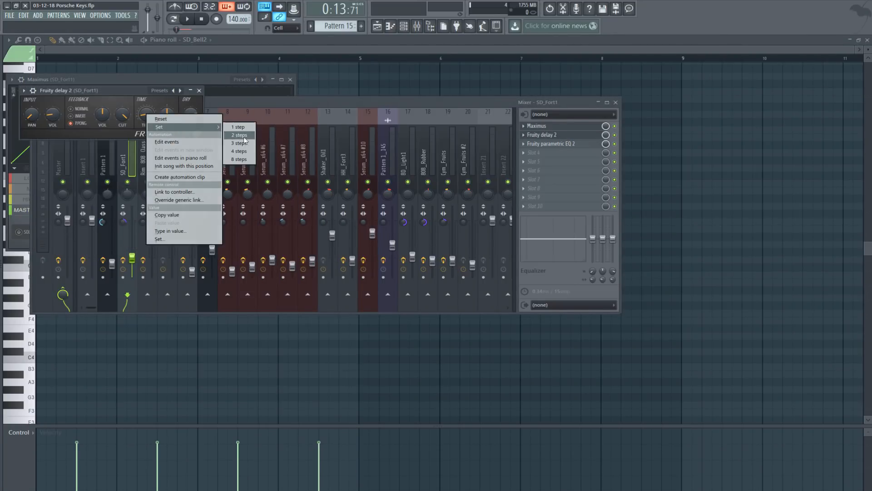
click(244, 135)
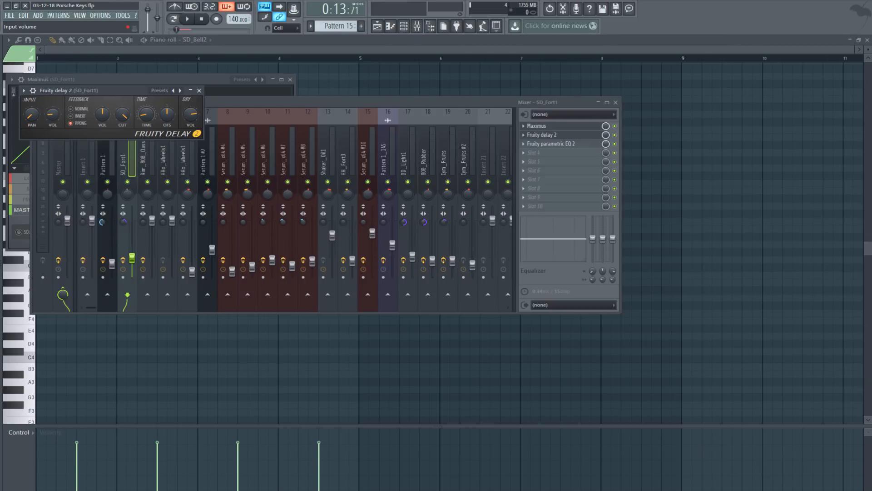
- Play the song with the snare, limit the playlist's loop range to bars 9 to 17, and stop
click(868, 39)
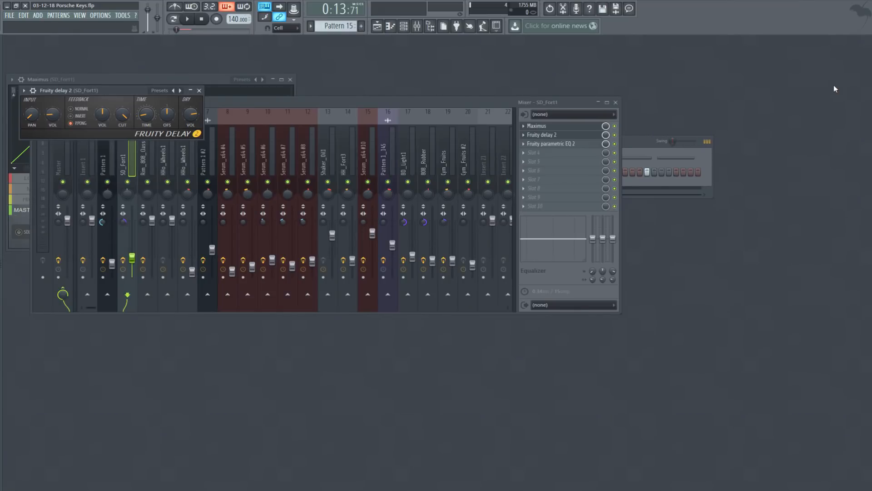
key(F6)
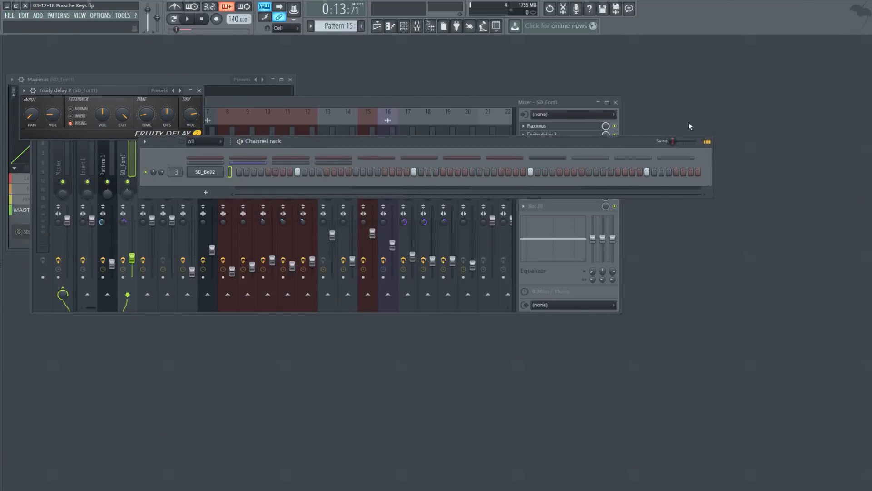
click(194, 23)
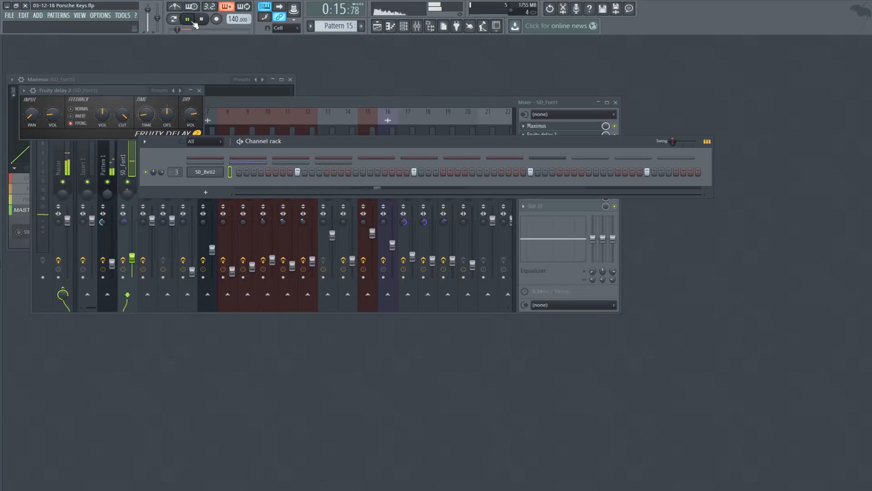
click(381, 27)
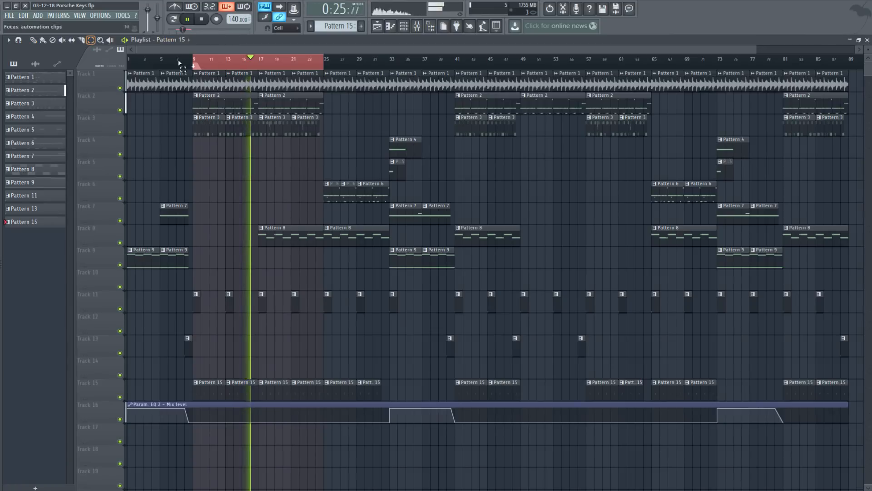
drag(260, 67, 193, 63)
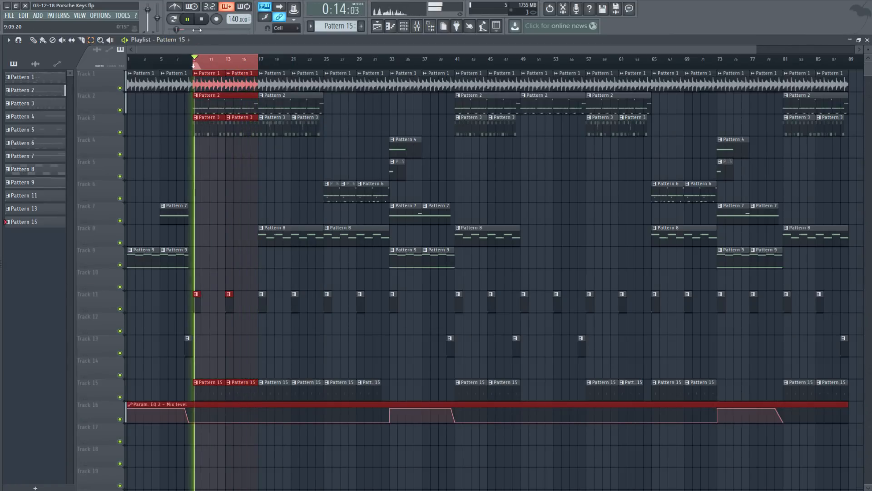
click(202, 19)
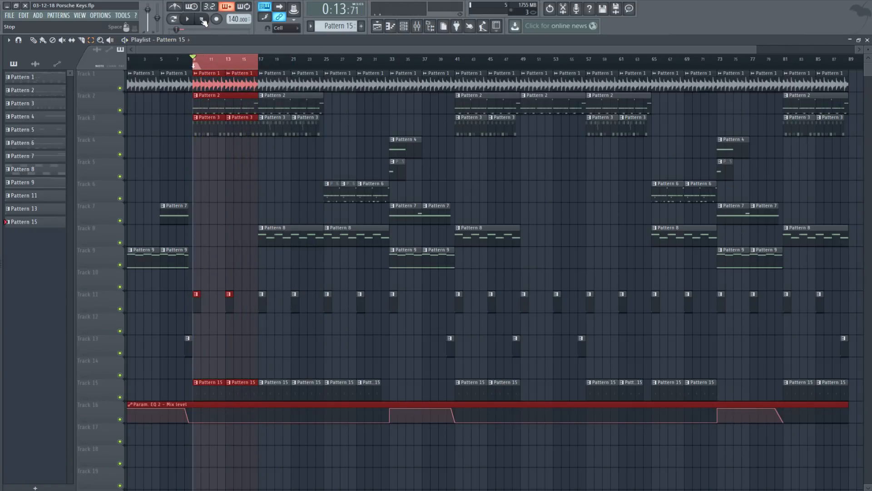
- Select the HHo_Wheels1 channel in the full channel list, play the loop with it, and stop
click(867, 40)
scroll(231, 167, up, 3)
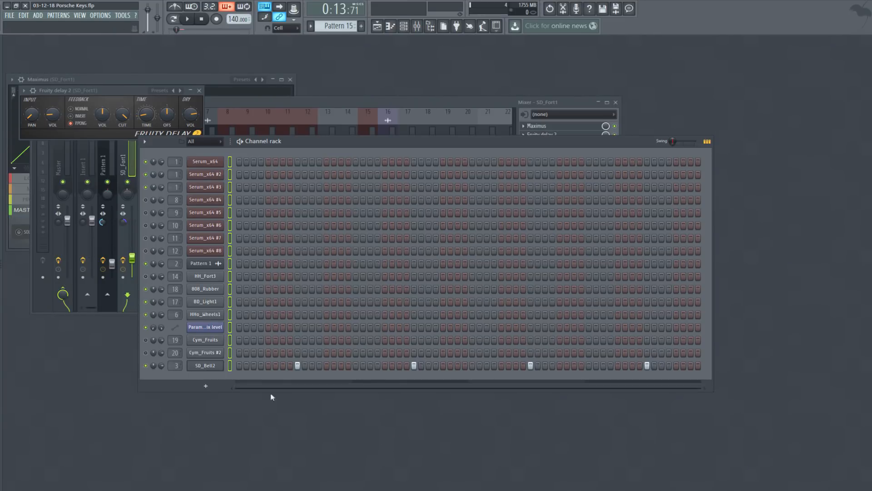
click(230, 314)
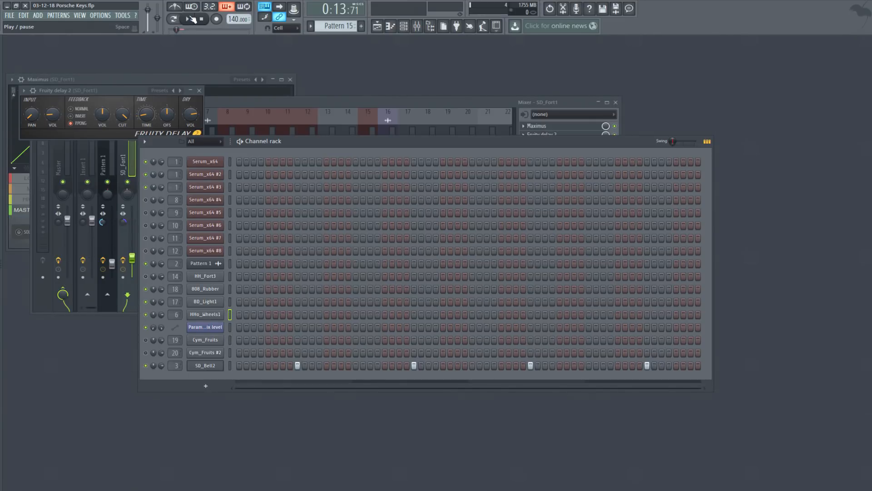
click(192, 19)
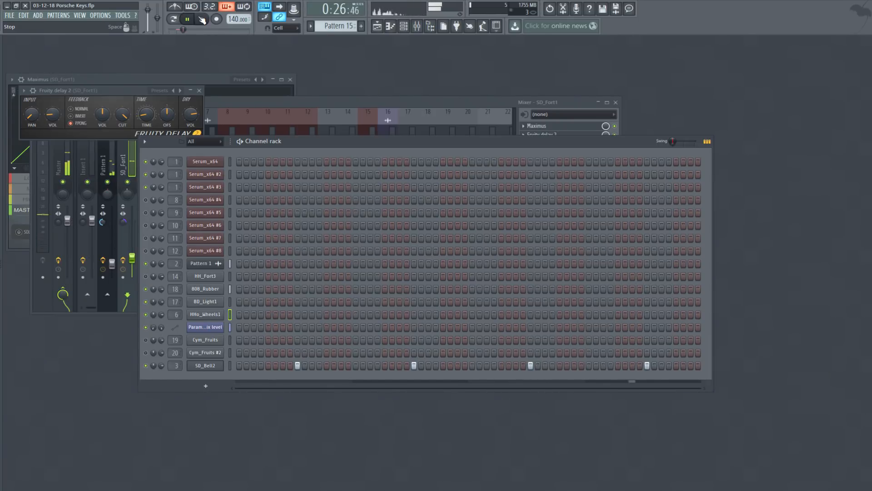
click(203, 19)
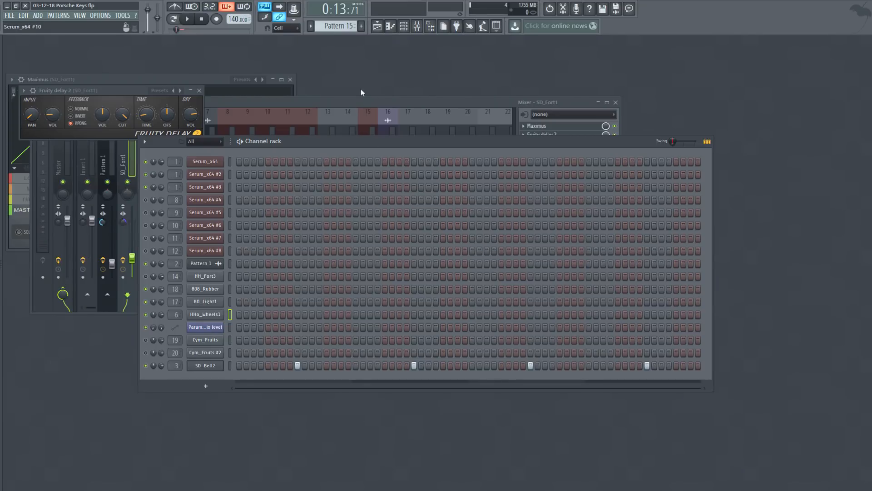
- Switch to Pattern 3, open the HH_Fort3 hi-hat's sample settings, and adjust the sample's Out fade
click(377, 26)
drag(183, 132, 322, 132)
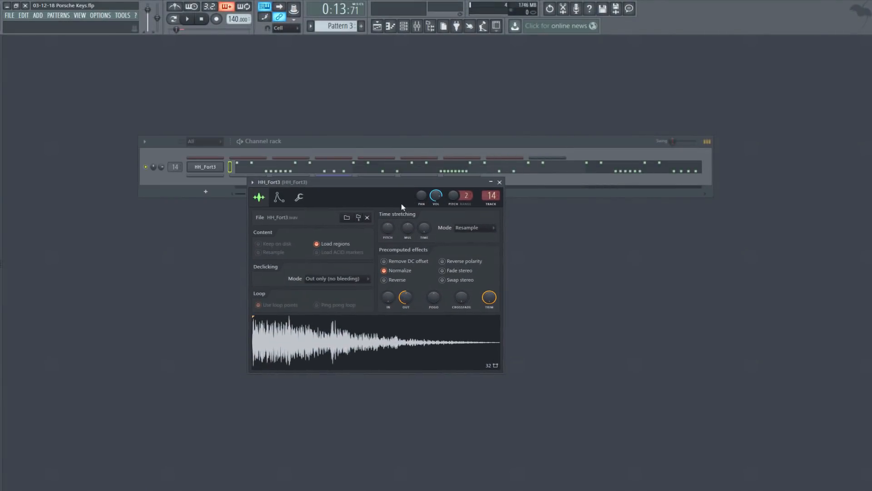
drag(405, 297, 405, 286)
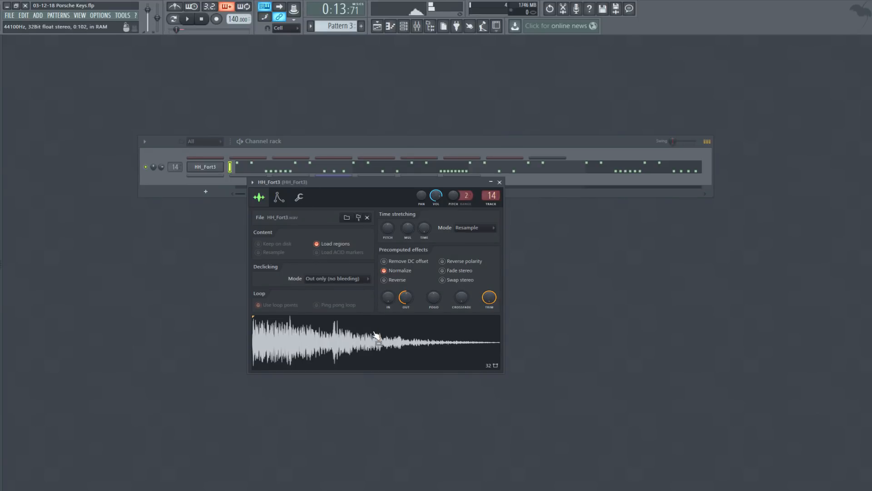
- Play Pattern 3 on its own in pattern mode with the HH_Fort3 notes open in the Piano roll
click(263, 185)
click(263, 185)
key(l)
click(189, 20)
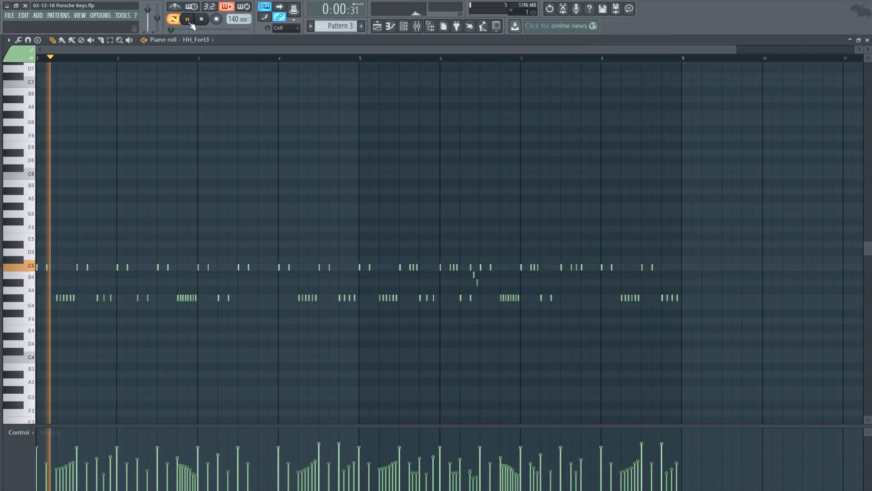
- Stop playback and expand the HiHat MIDI Loops folder of the Studio Sounds x Canary Julz - Fresh Squeezed (MIDI Pack) in the Browser
key(space)
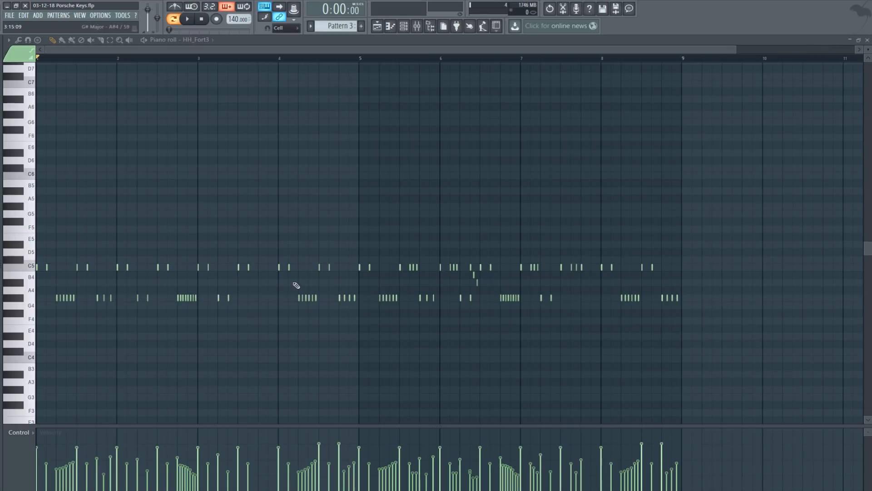
click(2, 249)
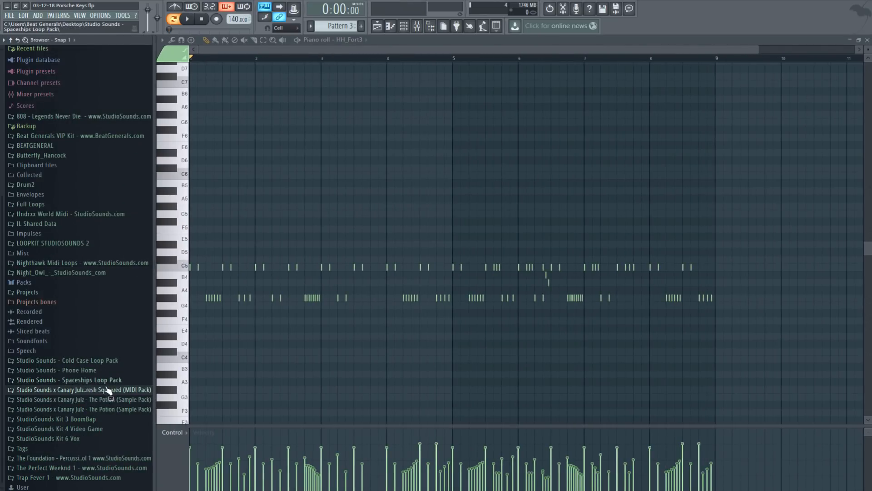
click(112, 392)
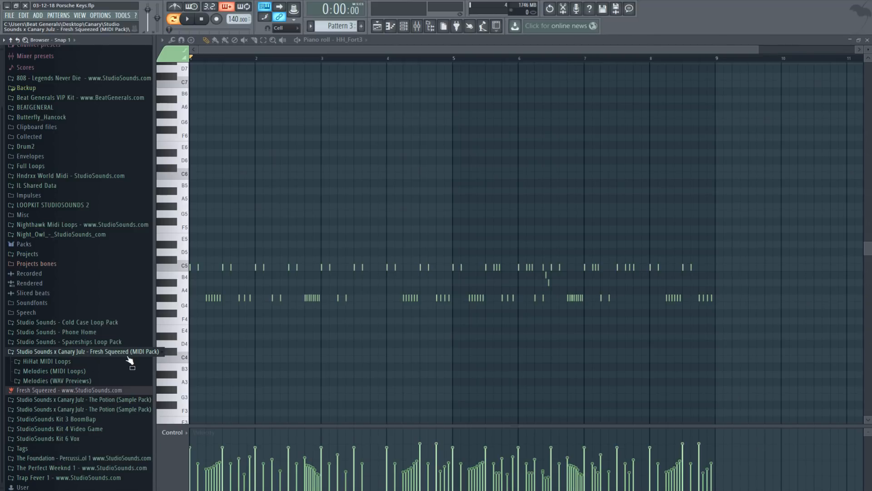
click(86, 361)
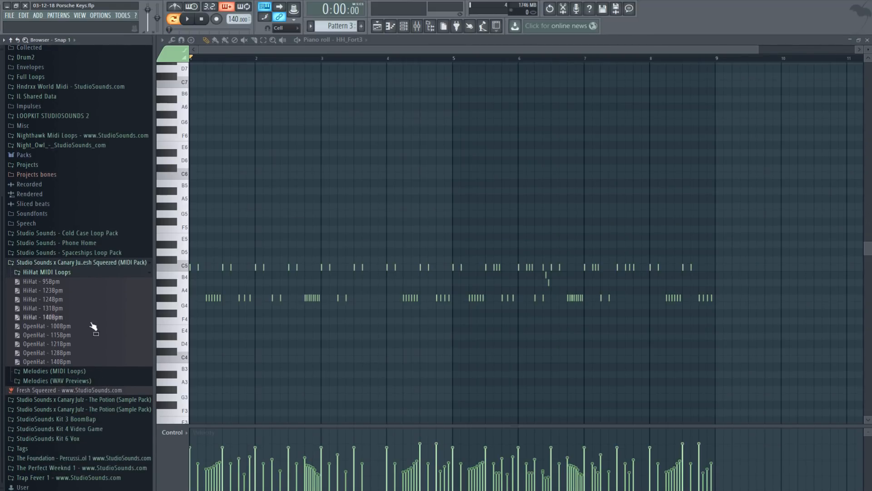
scroll(90, 326, up, 4)
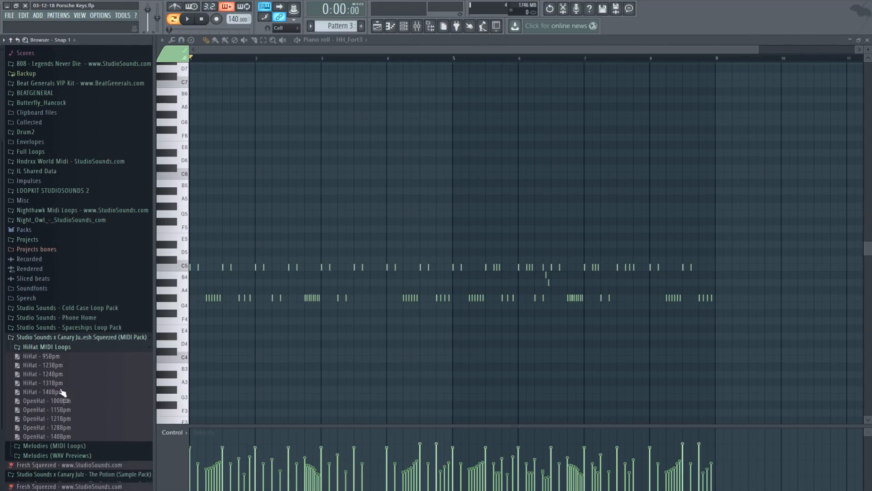
- Try the HiHat - 140Bpm and HiHat - 131Bpm MIDI loops on the HH_Fort3 channel, and undo both imports
drag(66, 316, 426, 221)
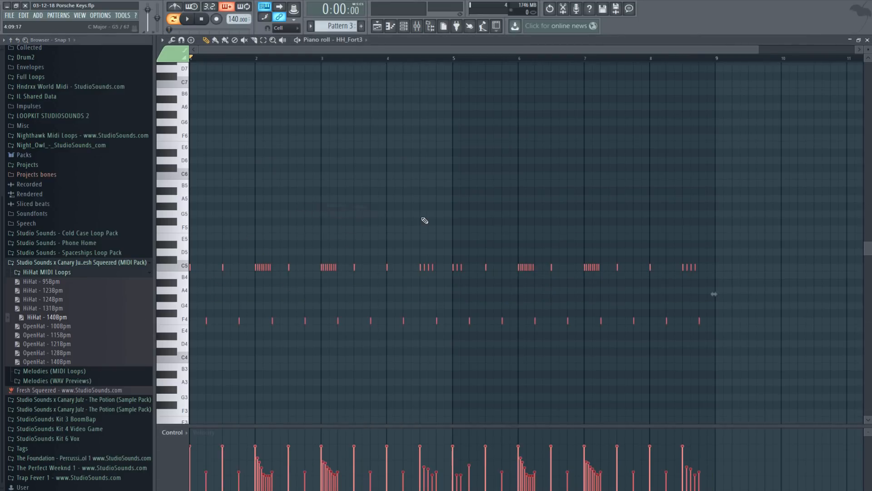
drag(54, 308, 388, 351)
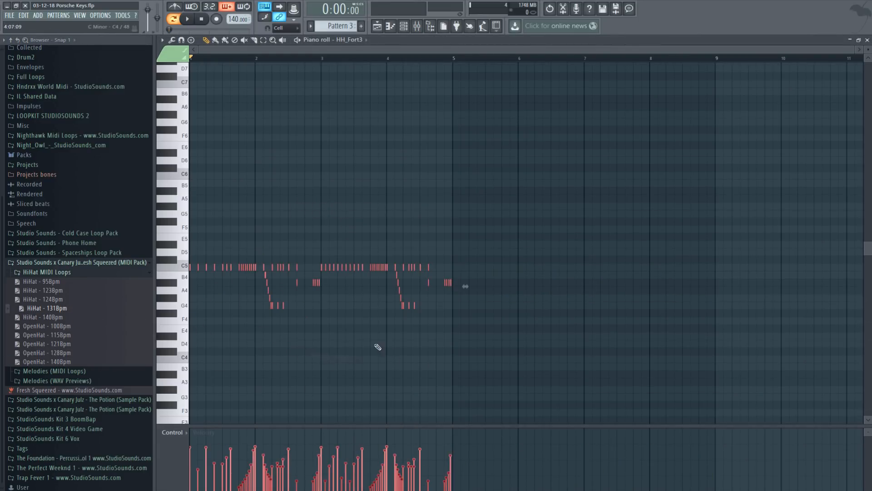
click(23, 16)
click(45, 24)
click(24, 17)
click(45, 24)
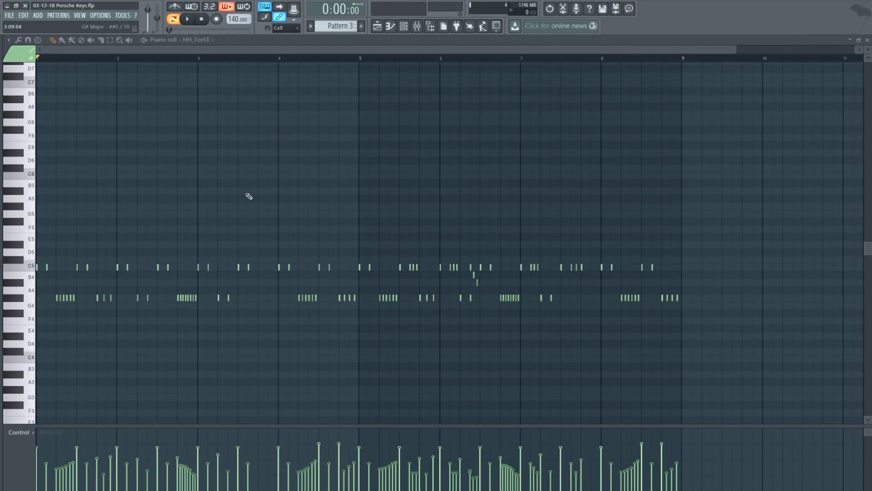
- Return to the playlist in song mode and clear the time selection over bars 9 to 17
click(379, 28)
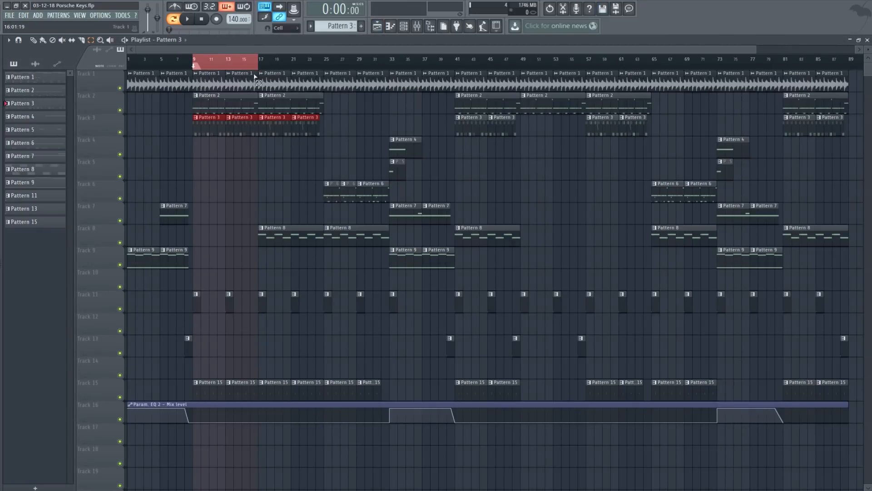
key(ctrl+d)
click(33, 40)
- Move the Pattern 3 clip at bar 13 down to Track 4 and back to Track 3
drag(240, 129, 239, 151)
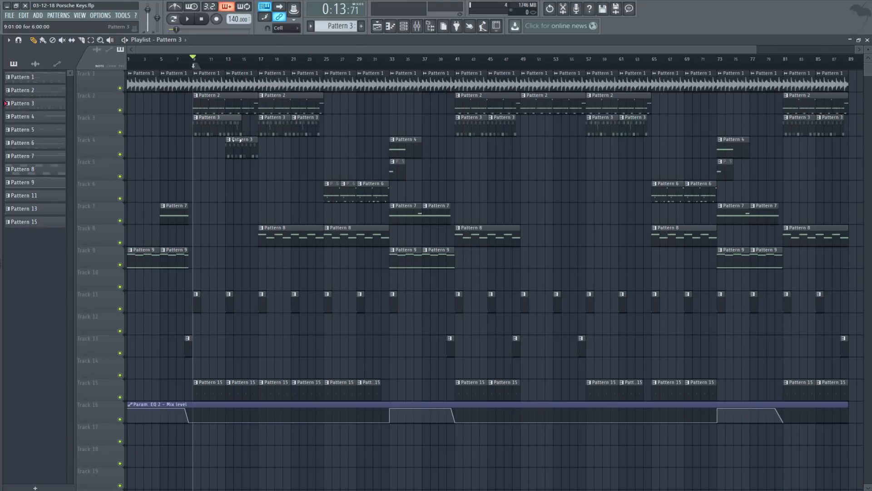
drag(240, 145, 240, 122)
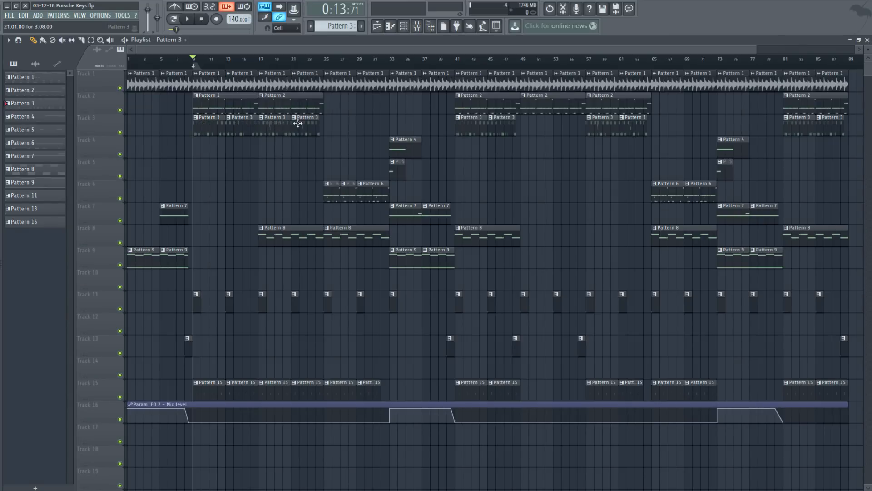
drag(233, 131, 224, 175)
drag(249, 131, 277, 127)
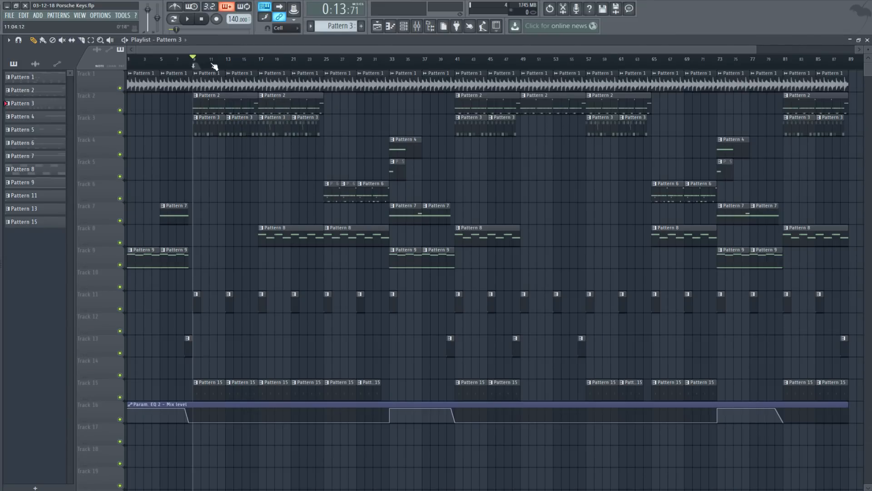
- Play the song from bar 9, unmute the Cym_Fruits channel in the full channel list, and return to the playlist
click(196, 21)
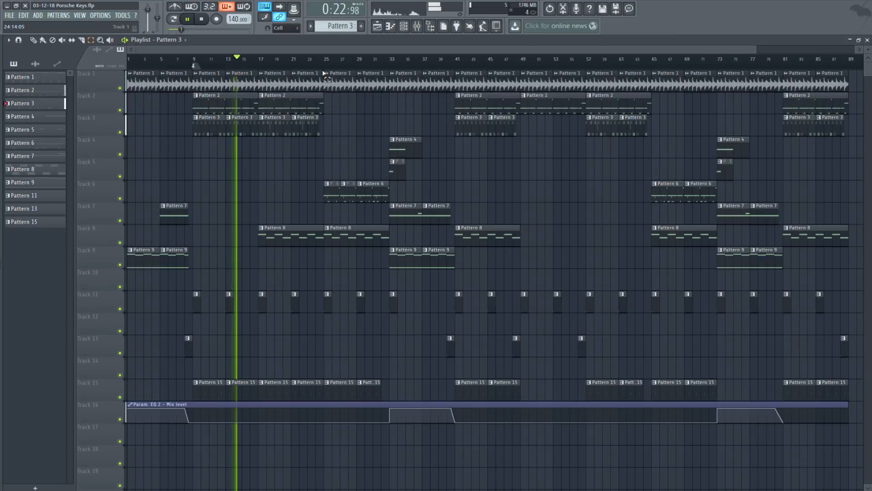
key(F7)
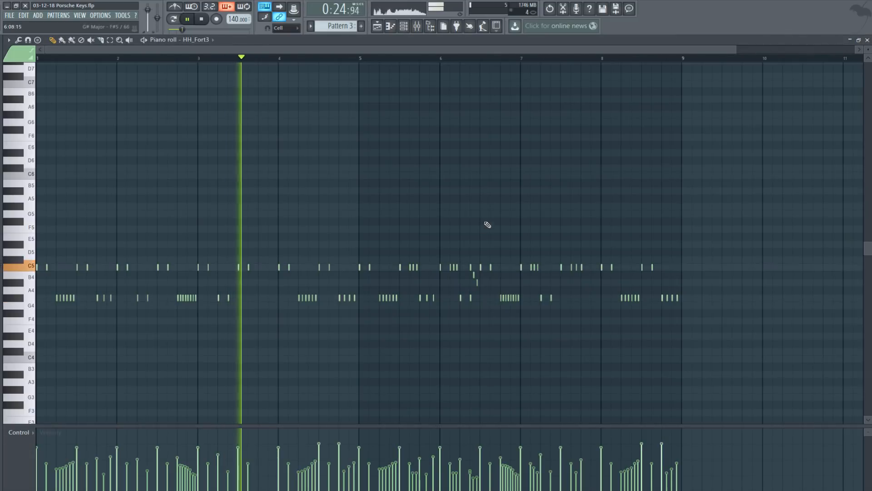
key(F7)
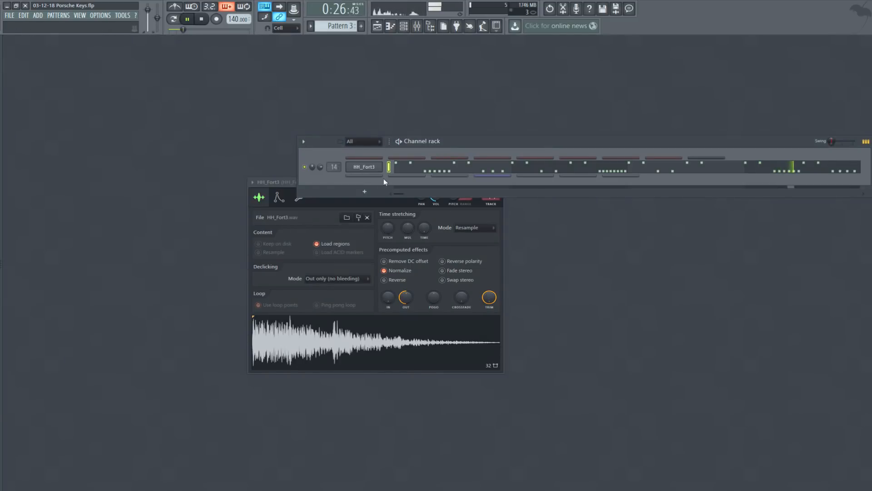
click(398, 155)
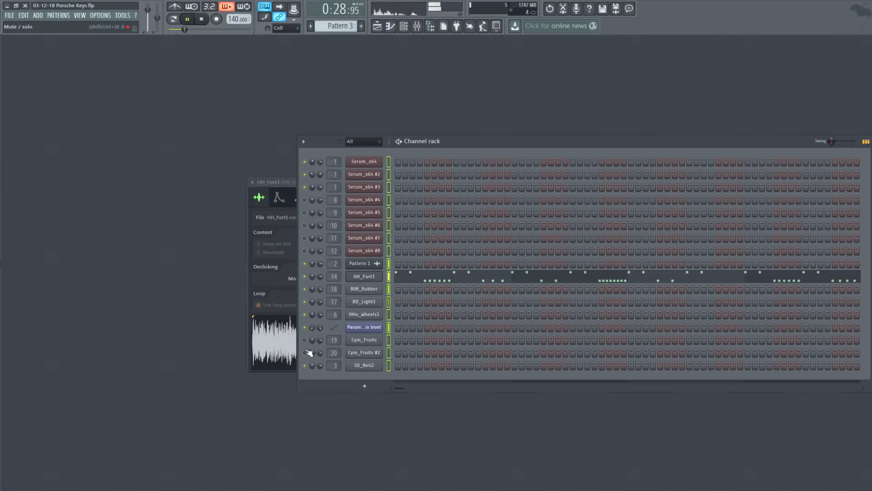
click(377, 26)
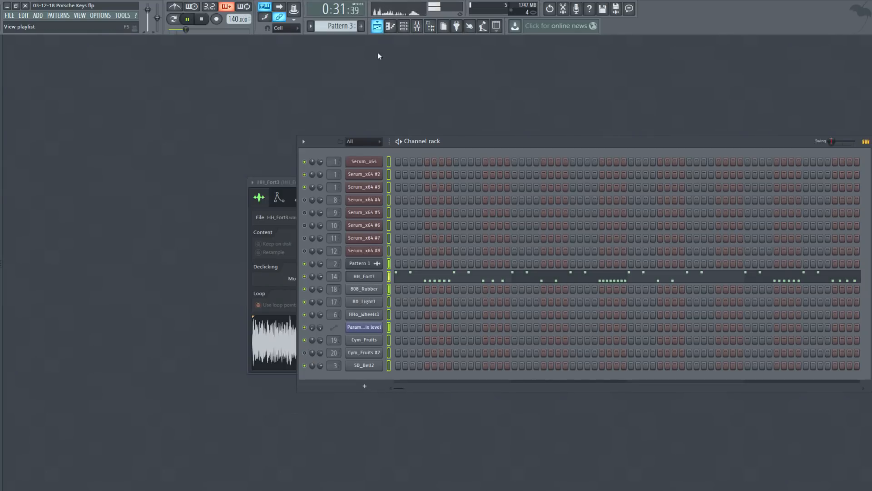
click(378, 26)
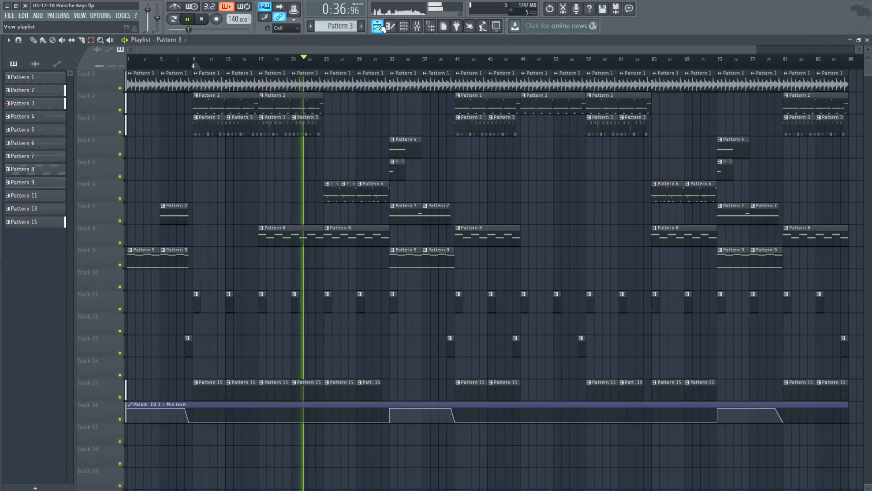
- Set the playlist's loop range to bars 9 to 25, stop the song, and deselect the clips
drag(322, 423, 201, 87)
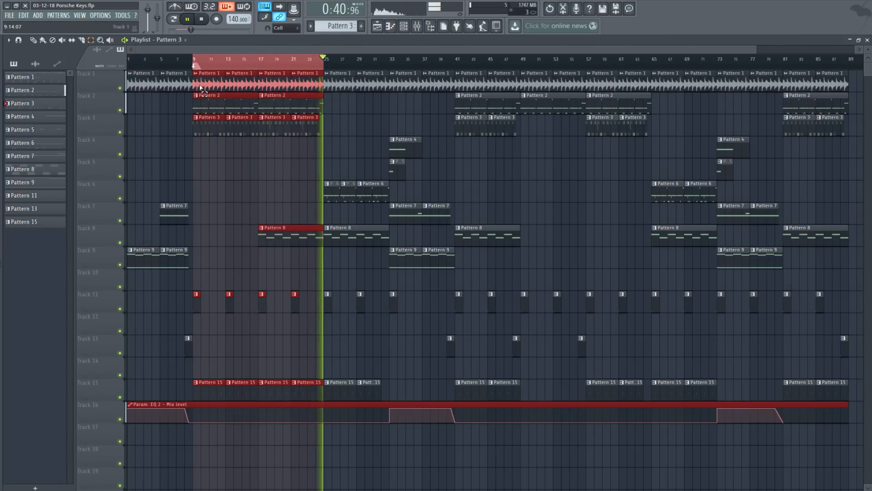
click(203, 21)
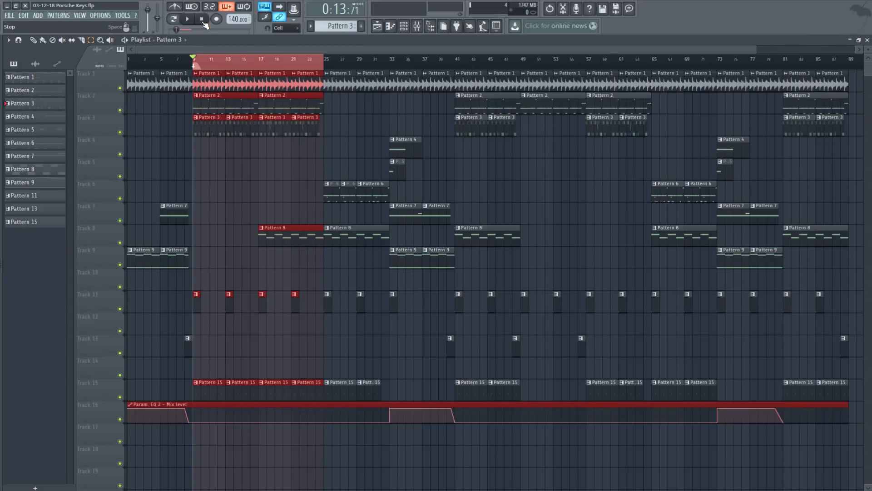
click(330, 250)
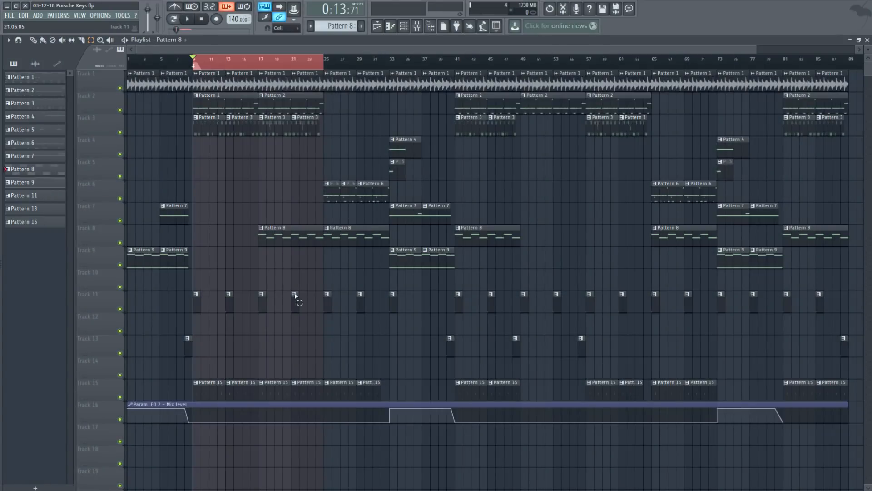
- Switch to Pattern 11, open the Cym_Fruits channel's sample settings, and audition the crash sample
drag(298, 296, 197, 311)
click(230, 320)
click(849, 40)
click(249, 159)
click(192, 257)
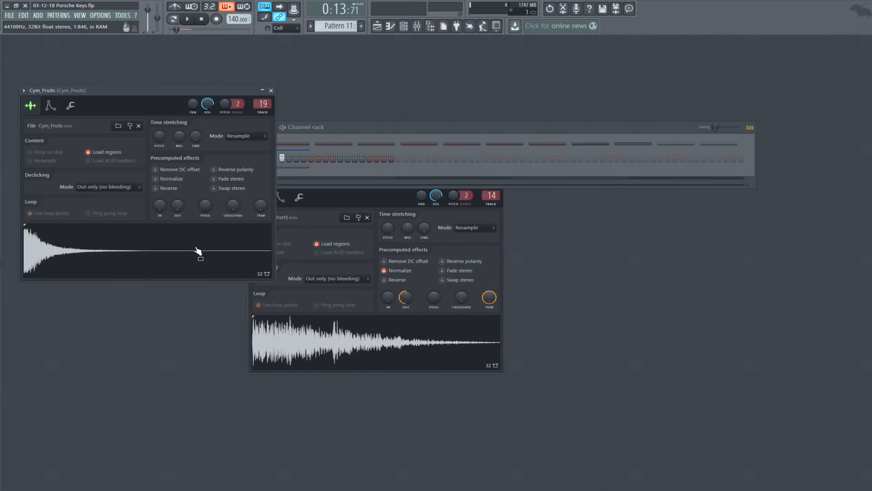
- Open Fruity delay 2 on the Cym_Fruits mixer track, audition the crash, and set the delay time to 2 steps
click(417, 26)
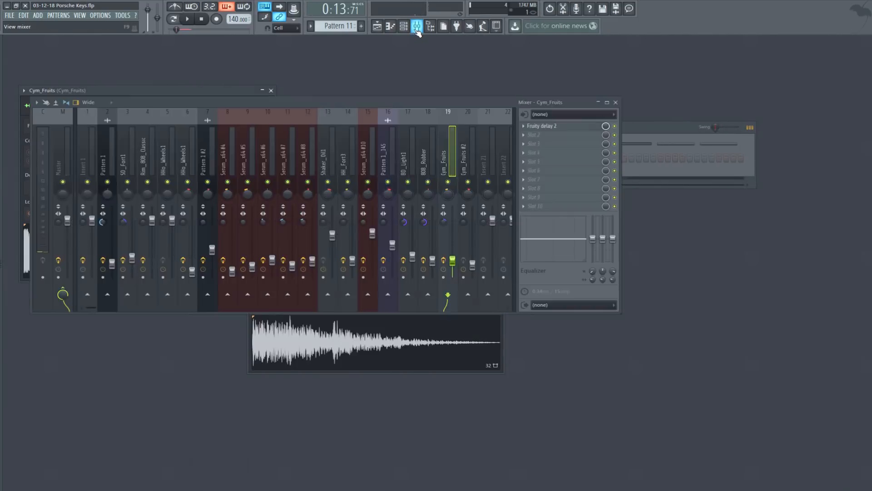
click(553, 128)
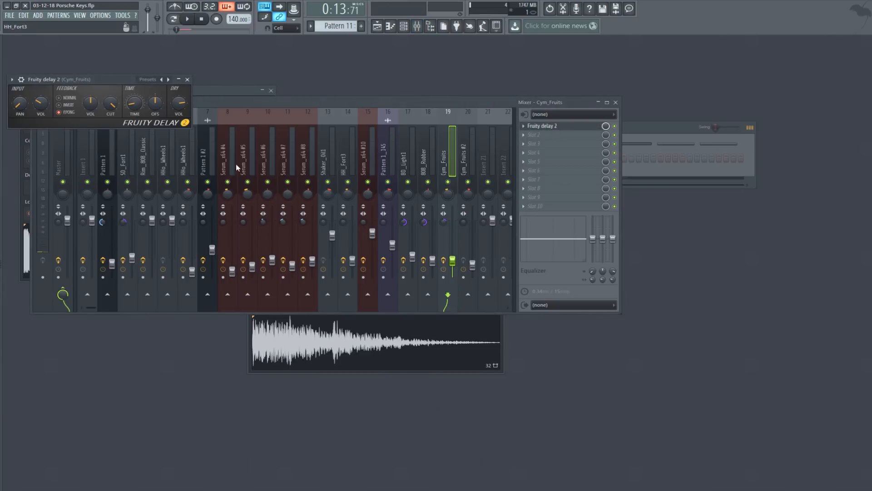
click(26, 253)
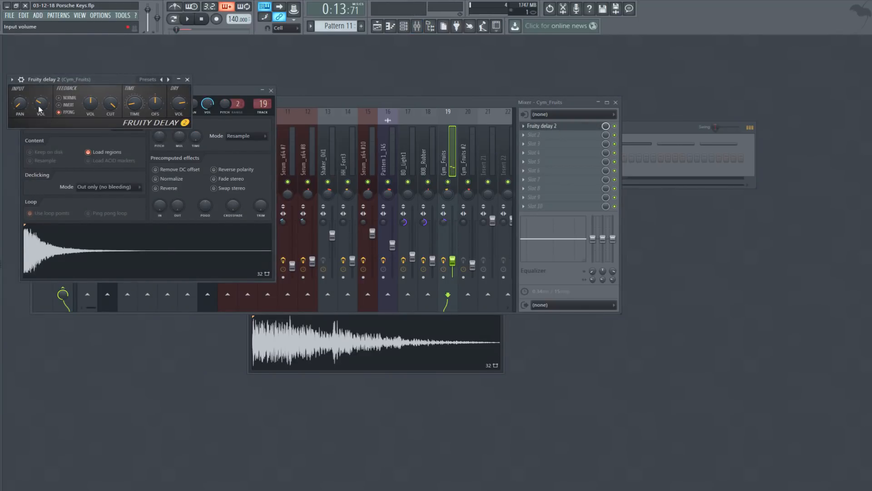
right_click(134, 112)
mouse_move(202, 123)
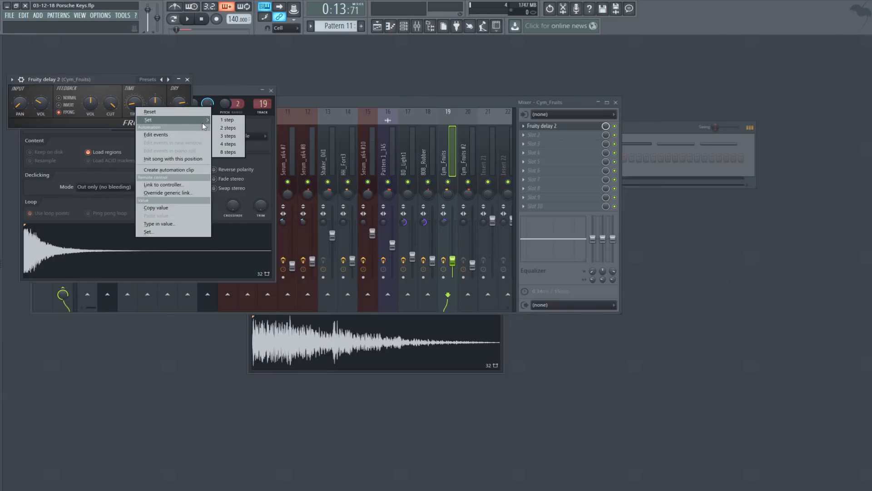
click(229, 128)
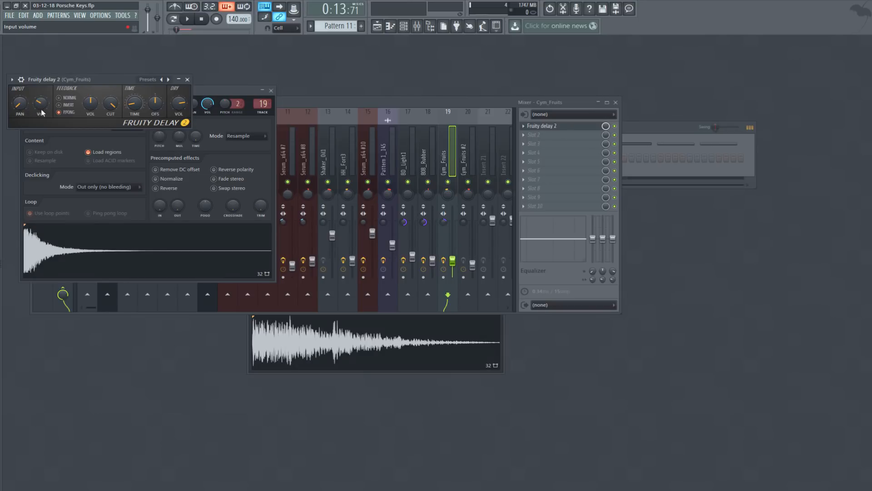
- Switch to Pattern 8 from the playlist and open its Serum_x64 #7 instrument
key(F6)
click(377, 26)
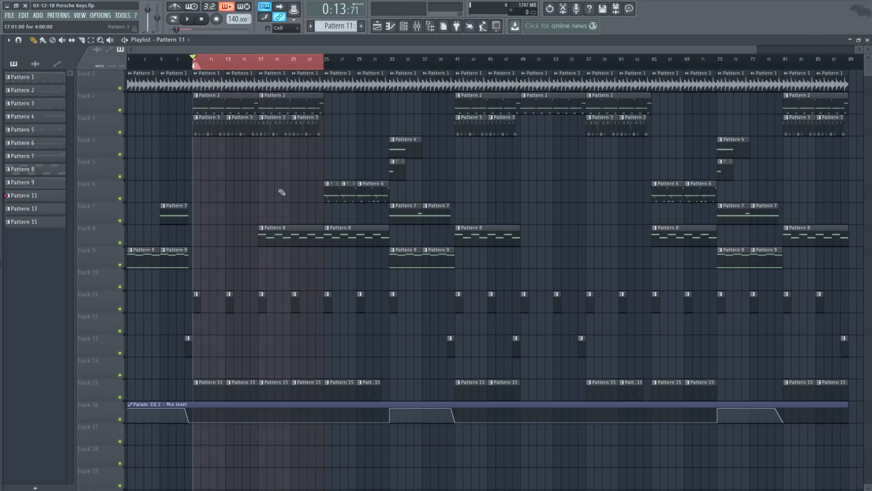
click(284, 236)
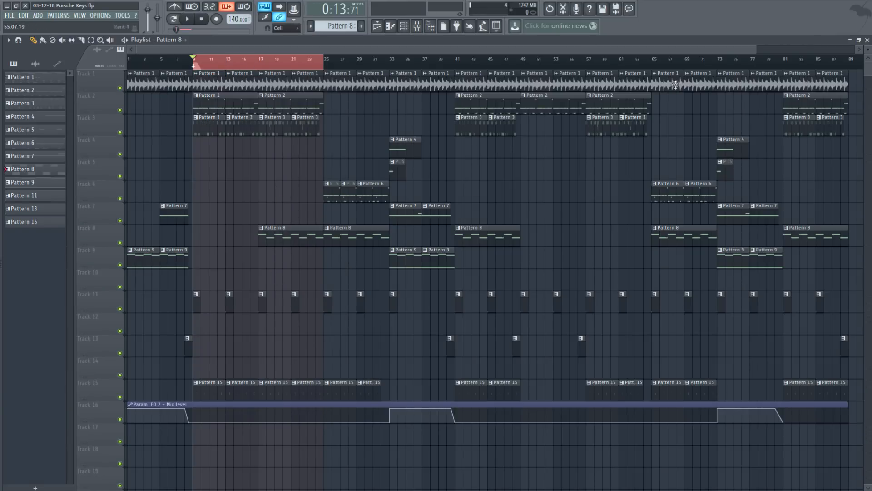
click(867, 40)
click(247, 152)
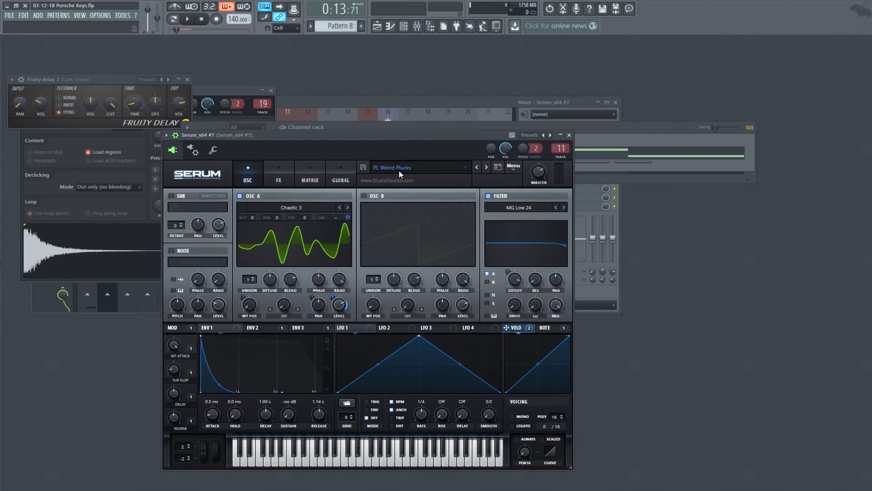
- Locate PL Weird Plucks among the Plucks presets of Serum's StudioSounds - Mutants bank
click(400, 172)
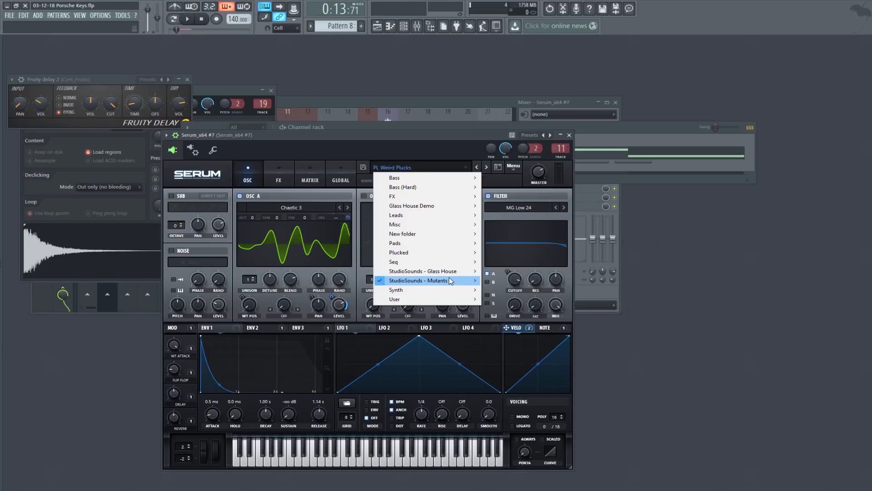
mouse_move(452, 280)
mouse_move(521, 359)
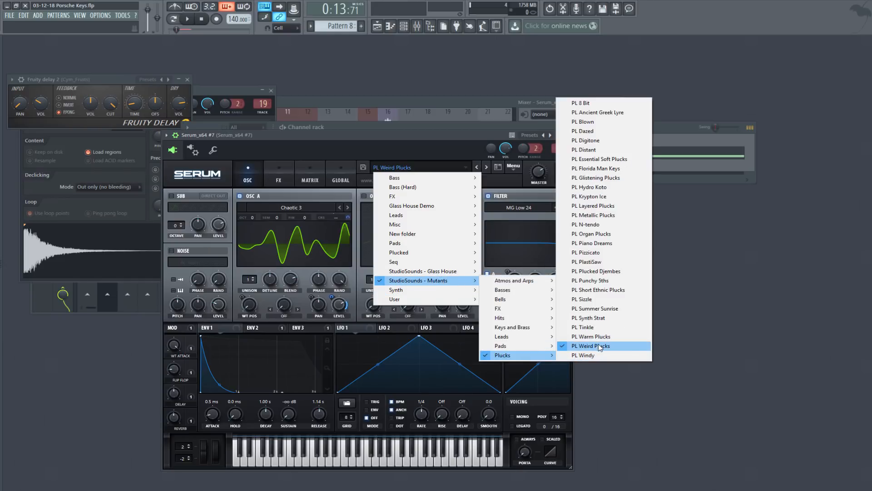
click(586, 355)
- Open the Serum_x64 #7 notes in the Piano roll and play Pattern 8 on its own in pattern mode
click(360, 157)
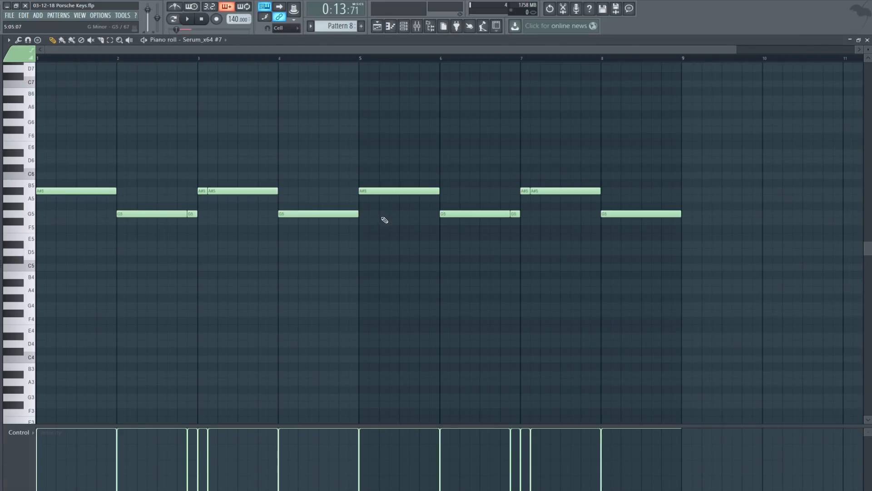
click(172, 19)
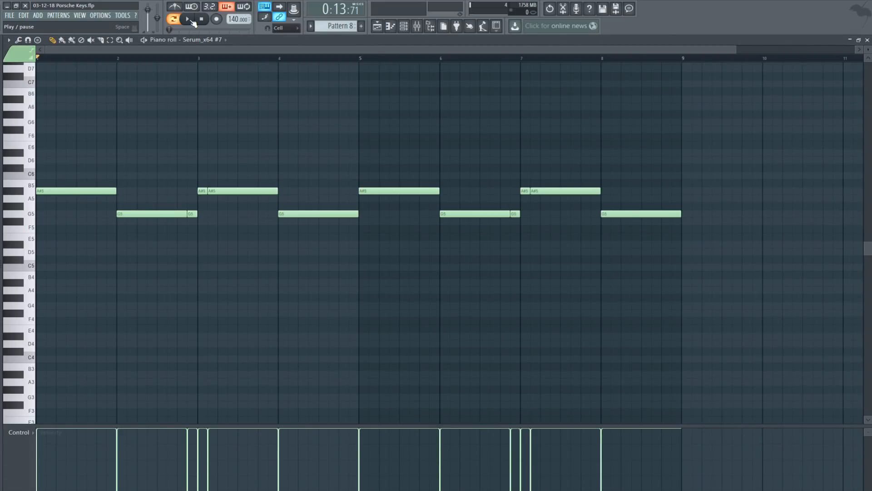
click(191, 20)
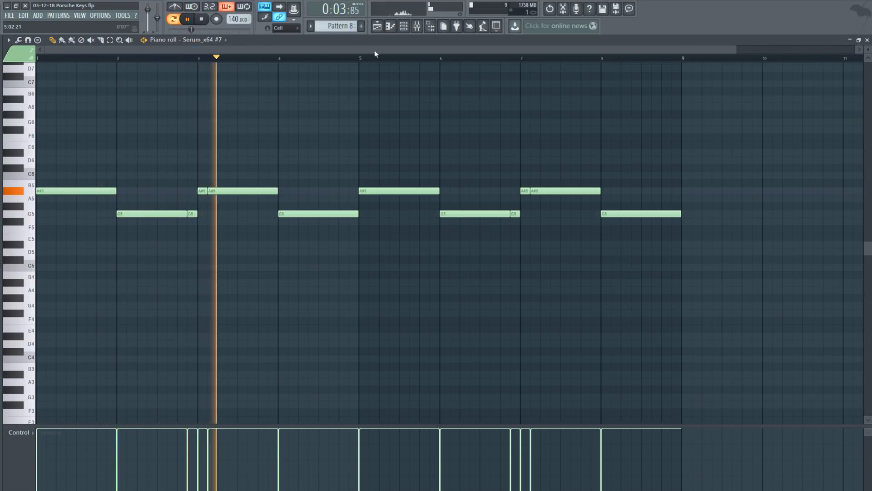
- View Fruity delay 2, Fruity parametric EQ 2 and PanCake2 on the Serum_x64 #7 mixer track while Pattern 8 plays, then stop playback
click(417, 26)
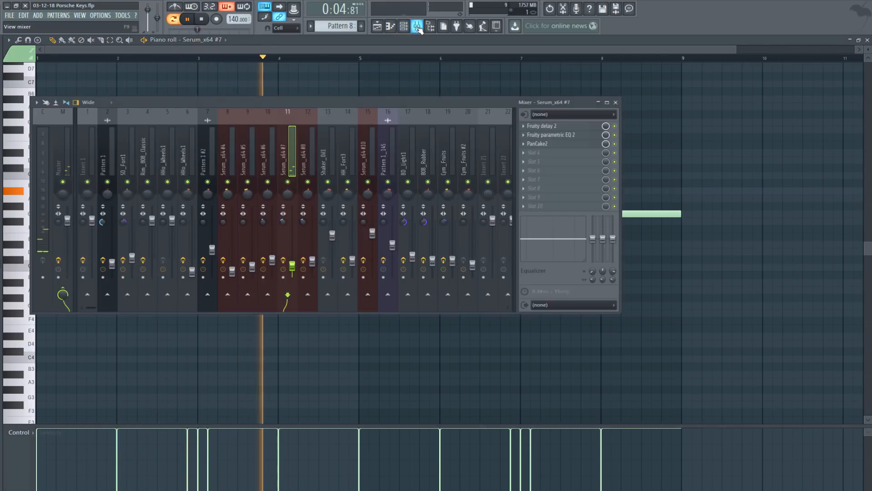
click(568, 126)
click(572, 135)
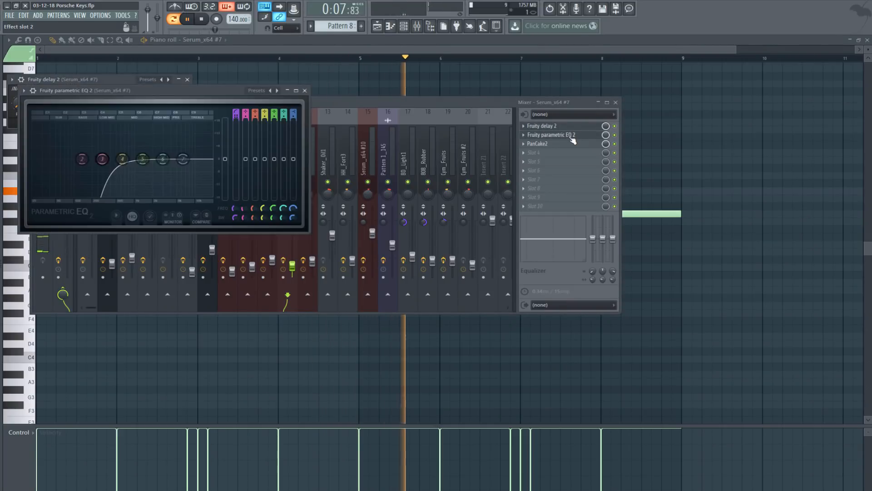
click(561, 144)
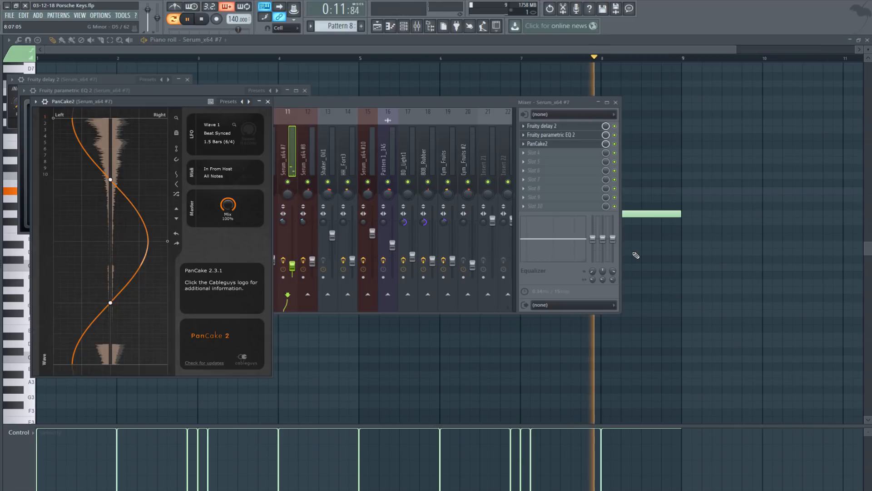
click(202, 25)
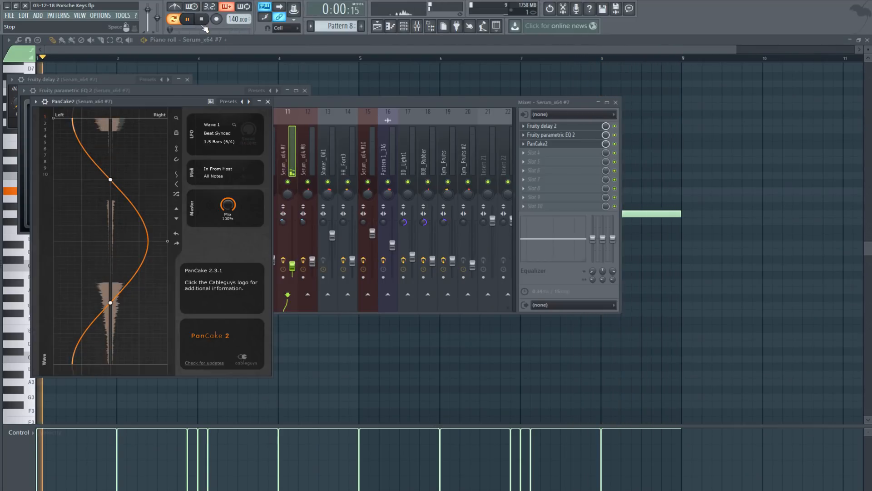
click(202, 22)
- Close all but the effect windows' view and revisit the Fruity delay 2 and Fruity parametric EQ 2 settings of Serum_x64 #7
key(F12)
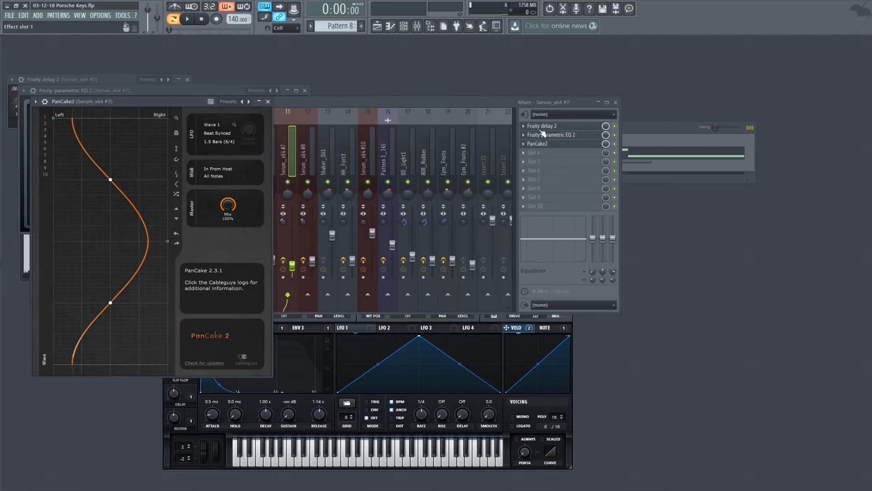
click(542, 132)
click(541, 126)
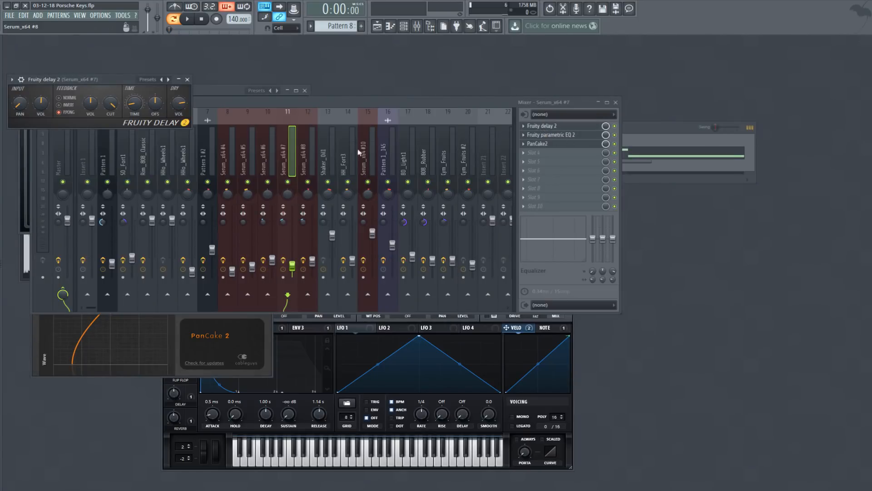
click(555, 133)
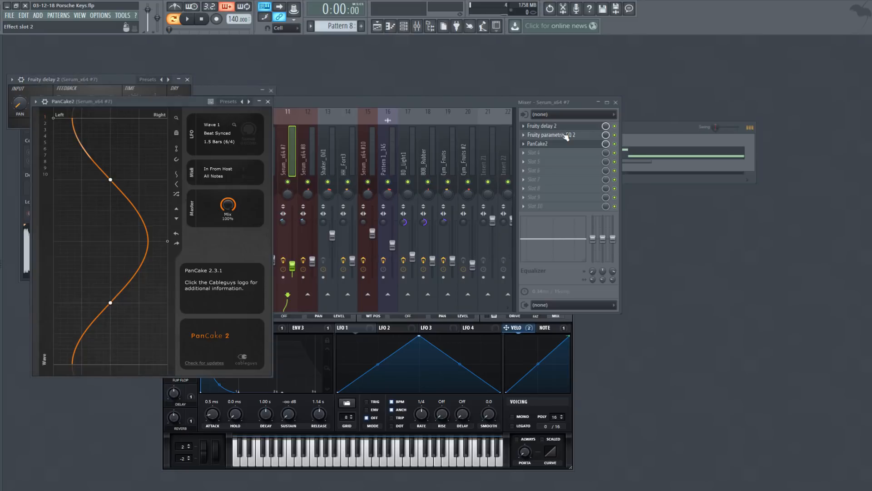
click(557, 135)
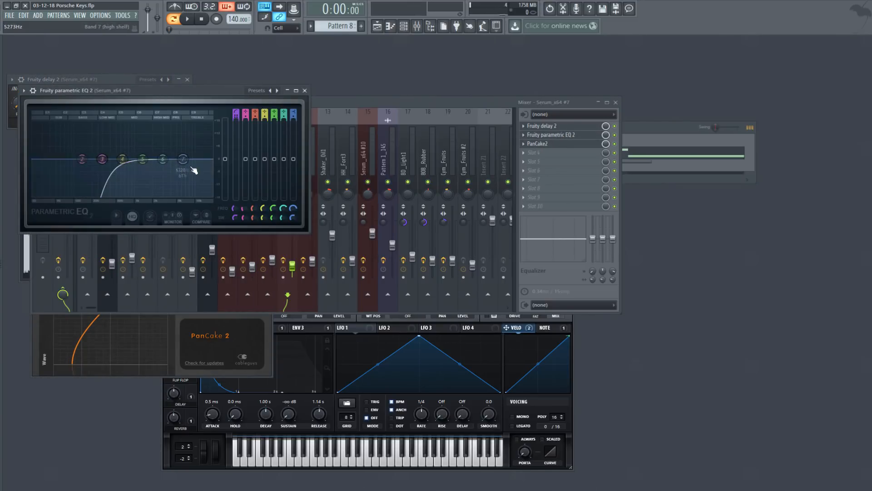
- Bring up PanCake2 on Serum_x64 #7 and set its panning curve to the sine wave shape starting at the centre
click(563, 146)
click(563, 147)
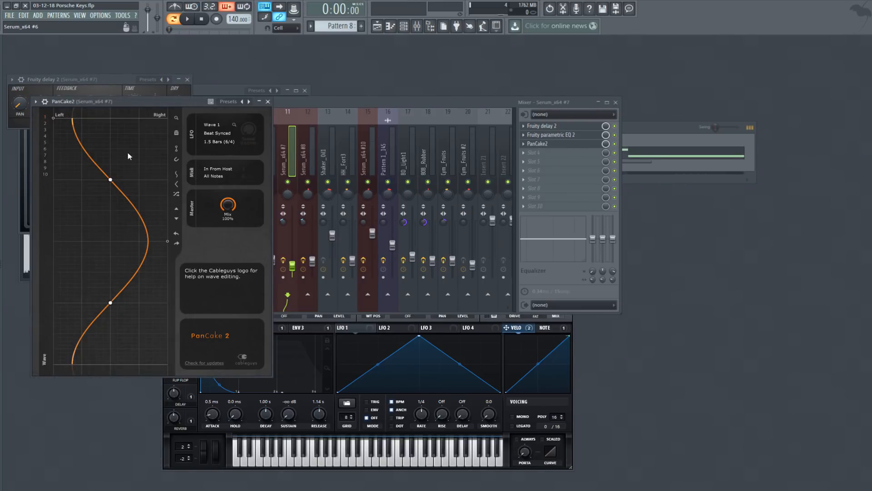
click(176, 184)
click(177, 173)
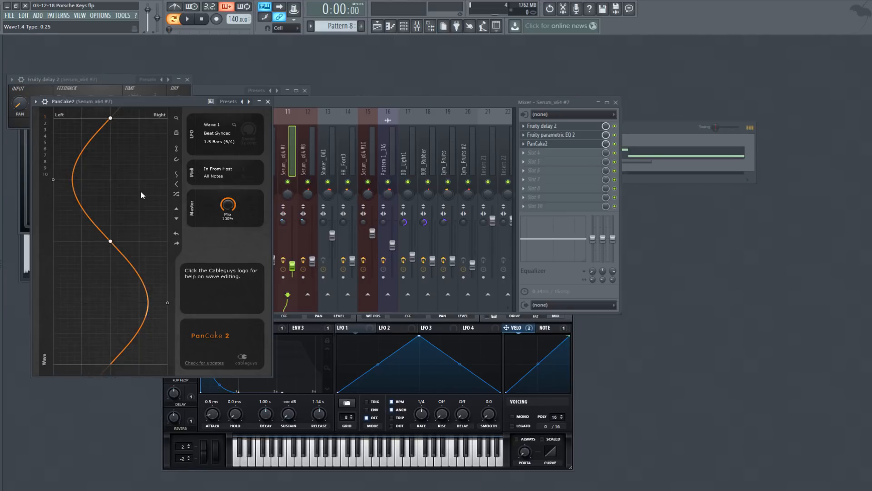
- Play the playlist's selected bars 9 to 25 in song mode and check PanCake2's panning of Serum_x64 #7 during playback
key(F6)
click(372, 28)
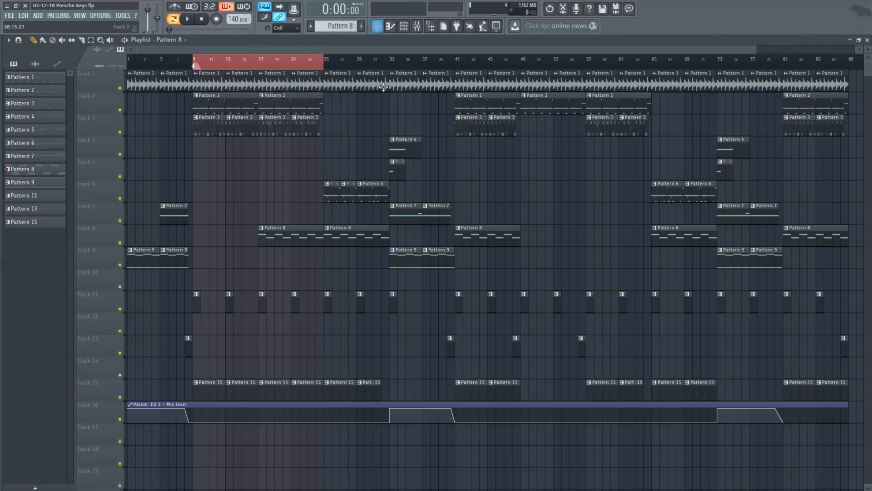
click(187, 20)
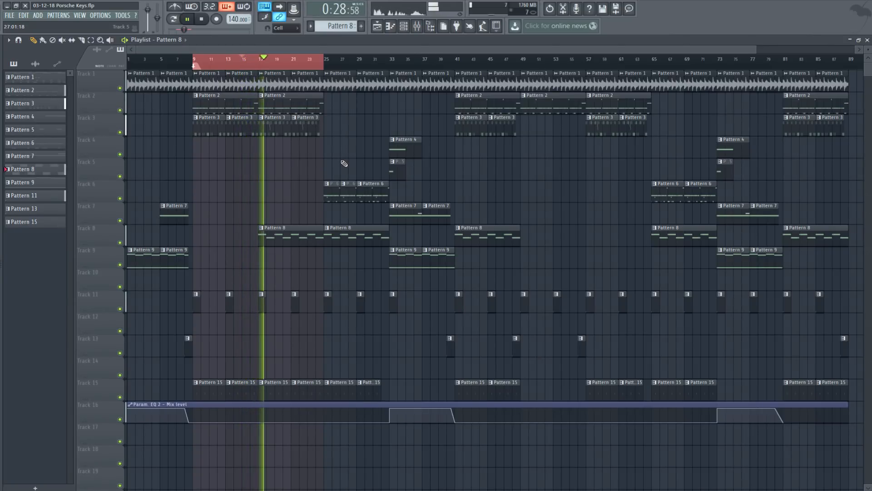
click(867, 40)
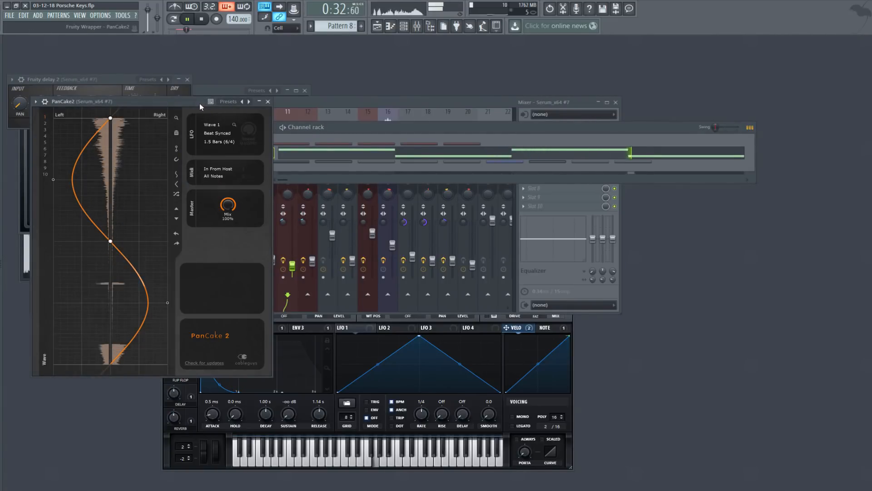
click(377, 26)
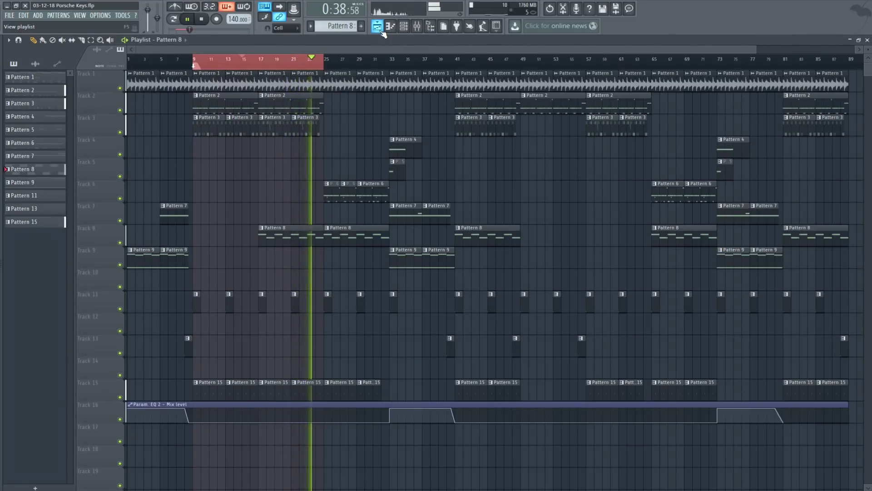
- Select bars 25 to 33 in the playlist, listen to that section and stop playback
drag(382, 64, 330, 74)
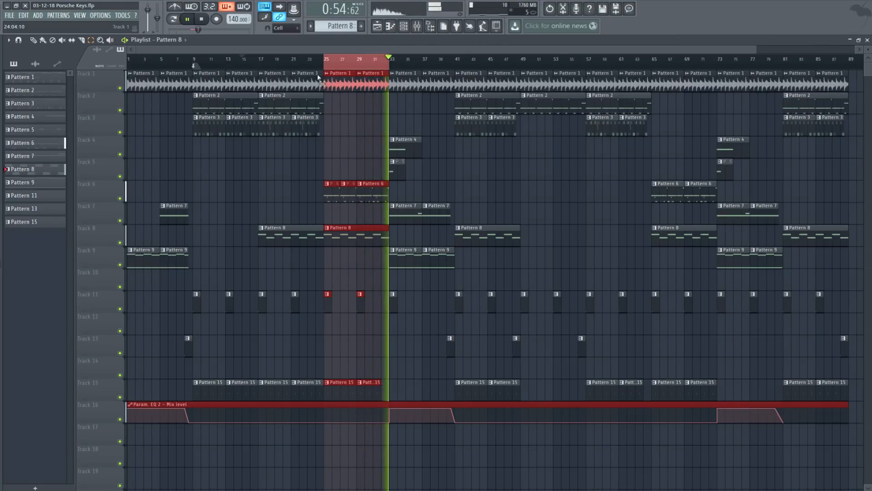
click(204, 22)
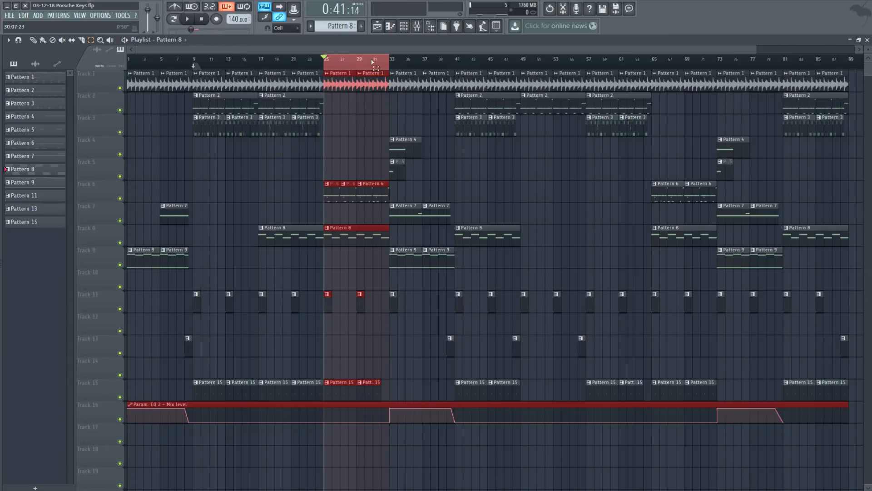
drag(379, 65, 206, 69)
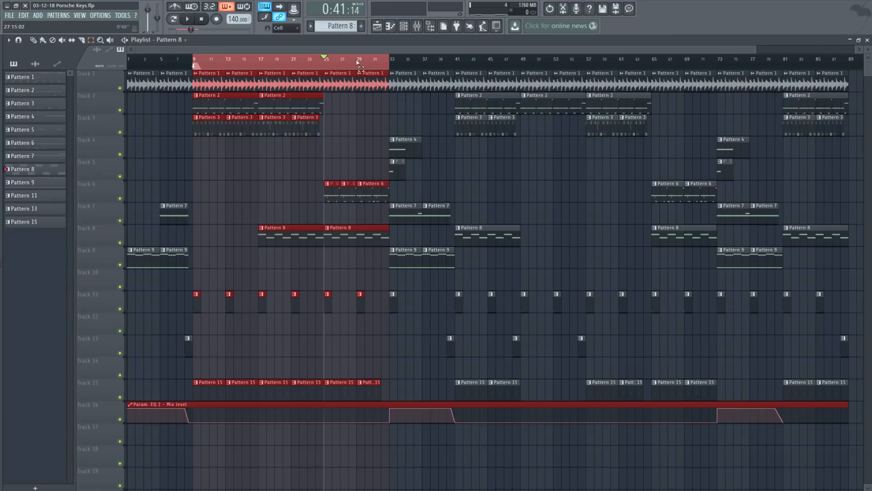
drag(386, 64, 331, 69)
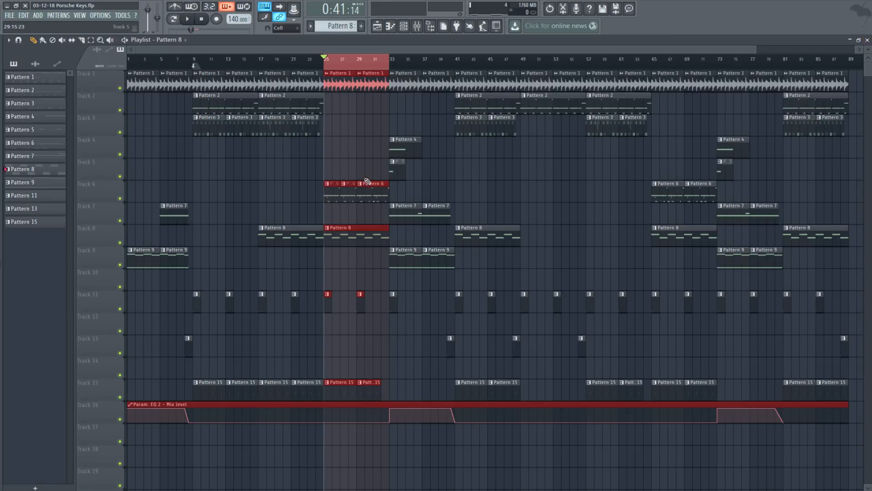
- Switch to Pattern 6, open its HHo_Wheels1 notes enlarged in the Piano roll, and play the pattern on its own
click(867, 40)
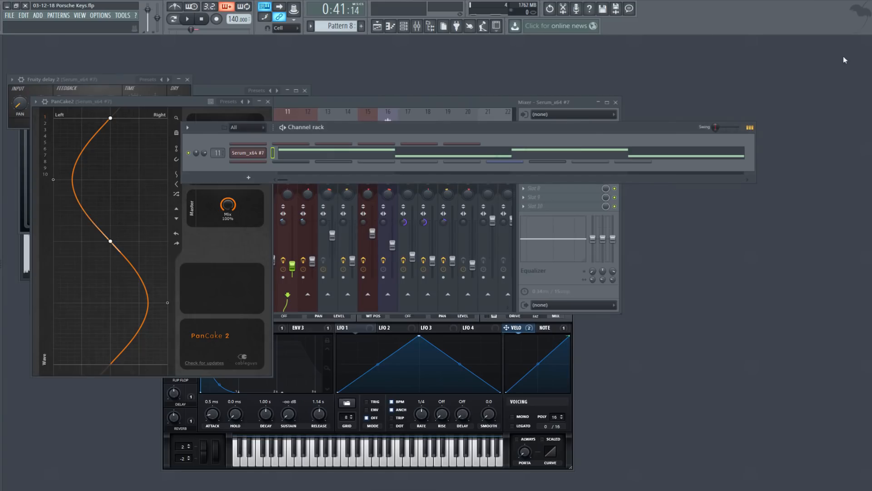
drag(340, 26, 340, 35)
click(383, 181)
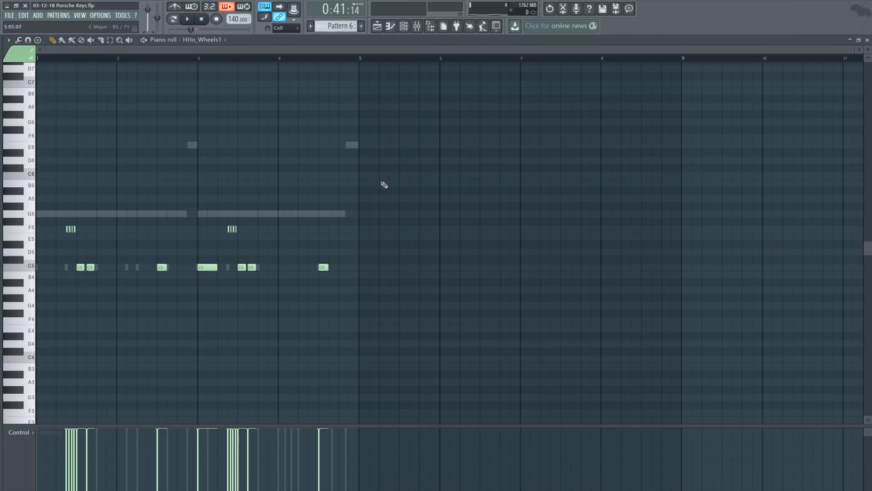
scroll(366, 335, up, 2)
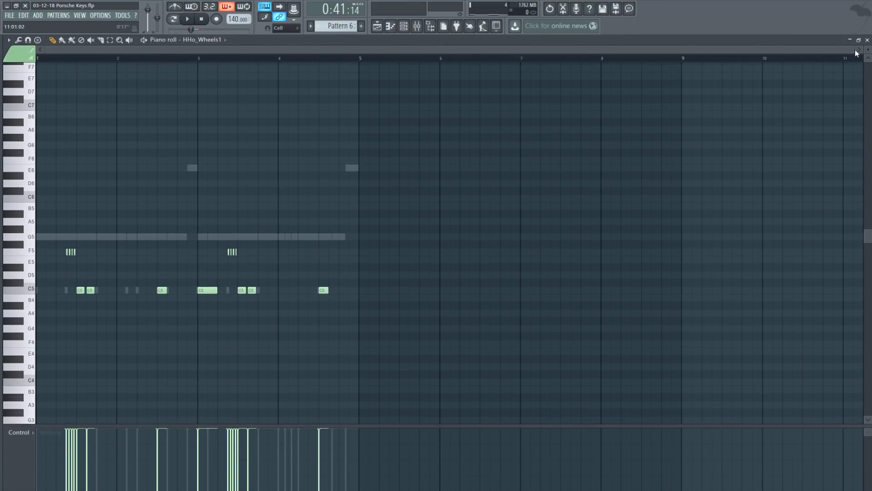
drag(853, 50, 592, 50)
click(188, 19)
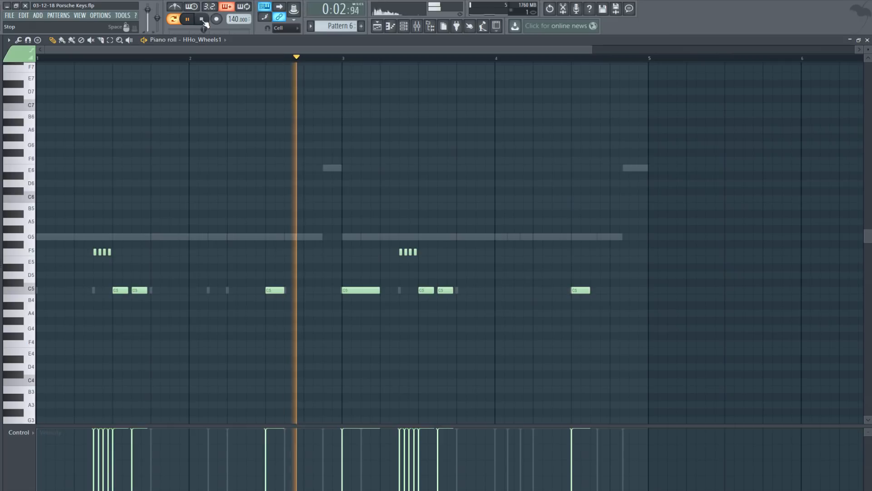
click(203, 20)
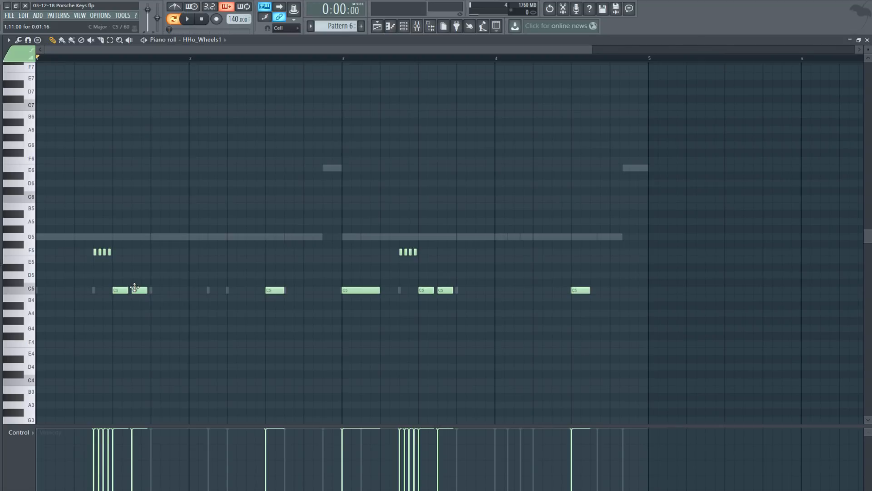
- Open the HHo_Wheels1 sampler channel and examine its volume envelope
click(867, 40)
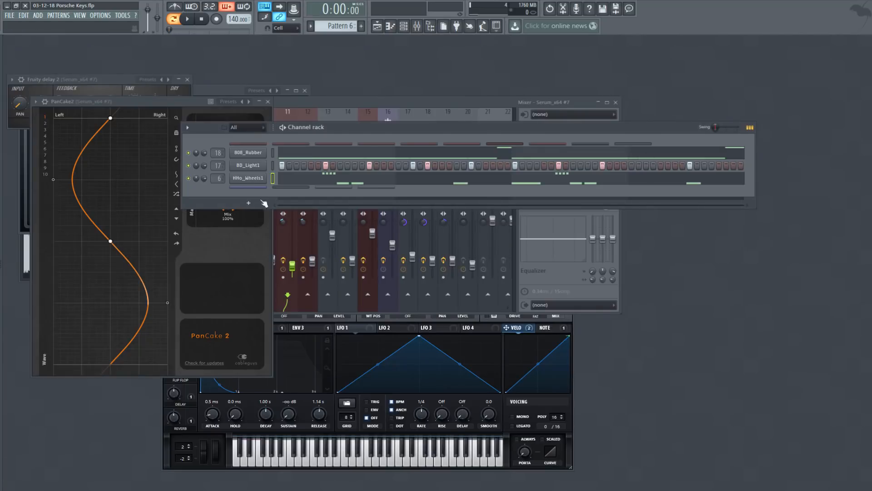
click(248, 179)
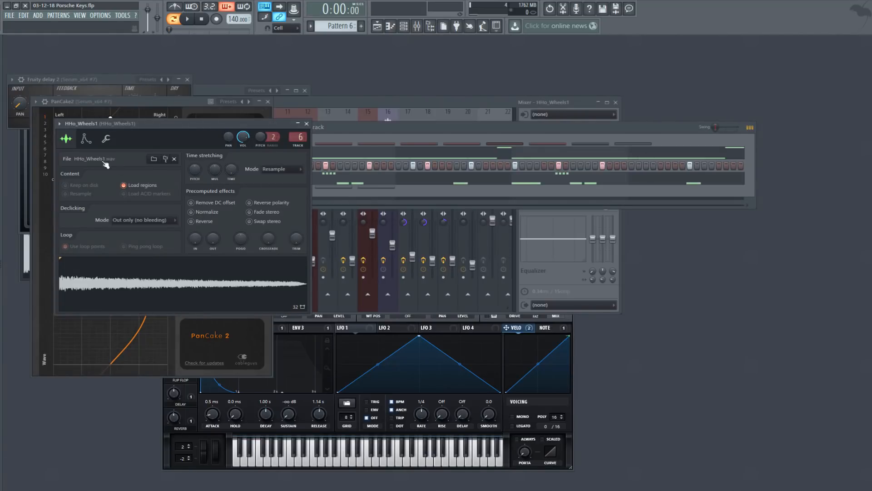
click(87, 139)
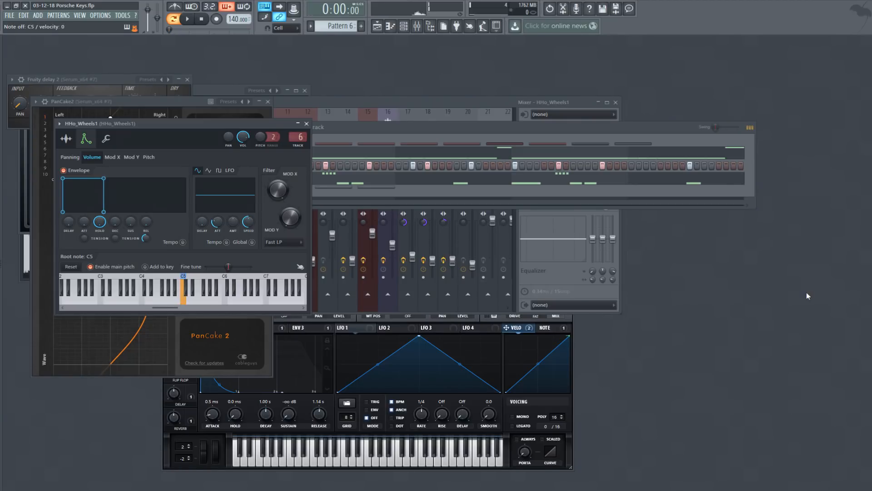
click(364, 186)
- Return to the playlist and play the selected bars 25 to 33 in song mode
click(377, 26)
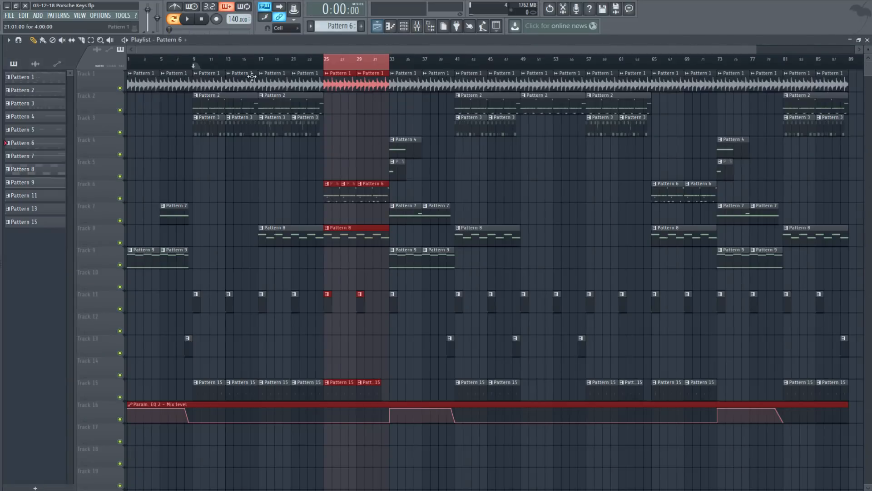
click(173, 20)
click(188, 20)
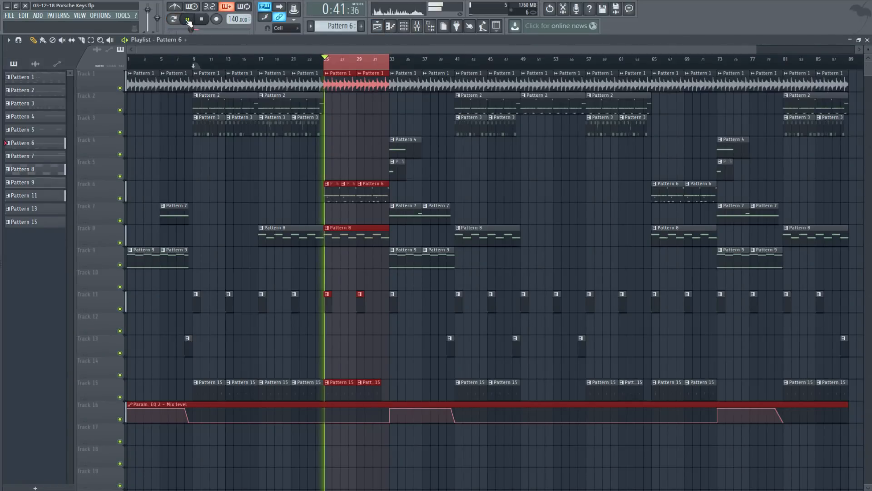
- Listen on into the section from bar 33, stop playback, and clear the playlist's time selection
click(366, 50)
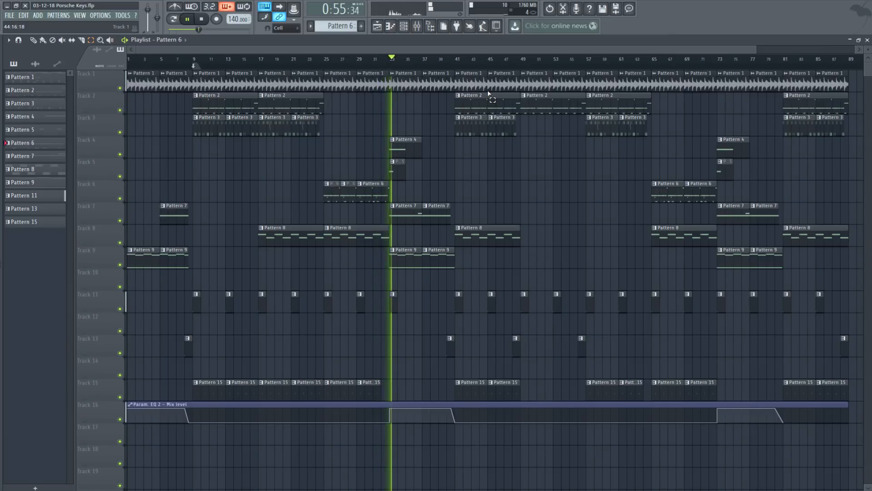
click(203, 18)
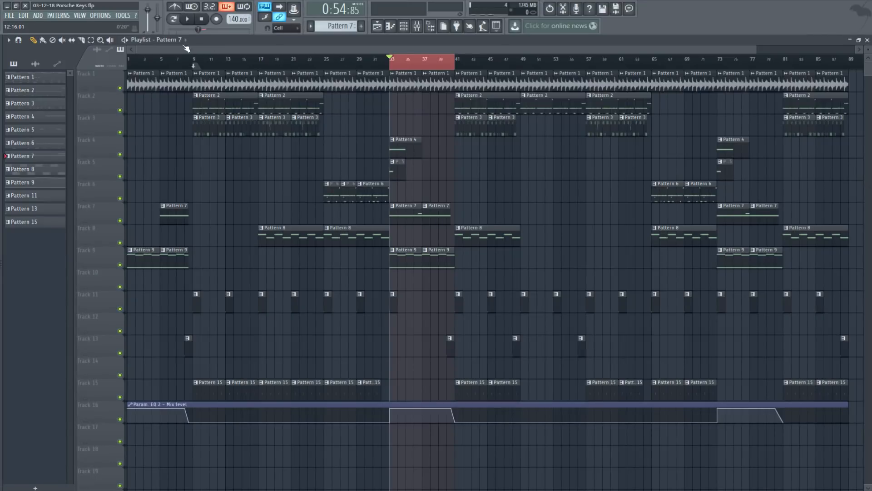
click(392, 67)
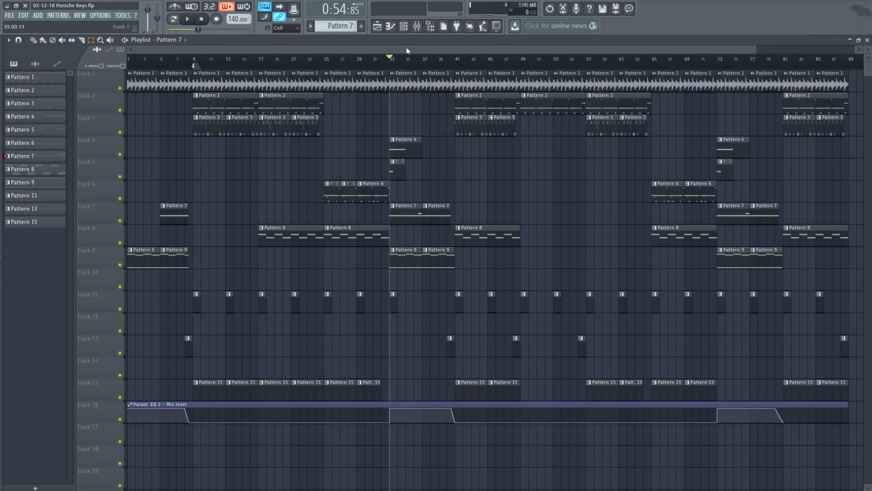
- Examine Fruity parametric EQ 2 on the Pattern 1 mixer track and show the automation clip option for its mix level
click(416, 26)
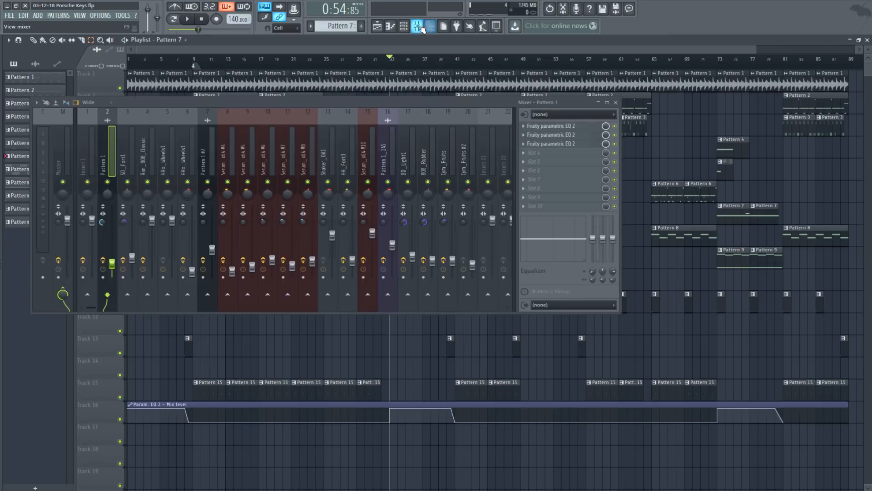
click(566, 144)
click(153, 220)
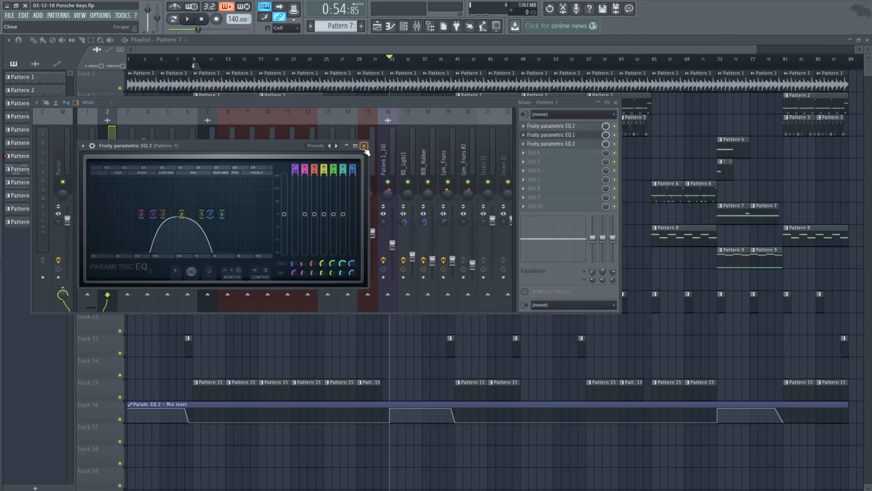
right_click(604, 137)
click(642, 190)
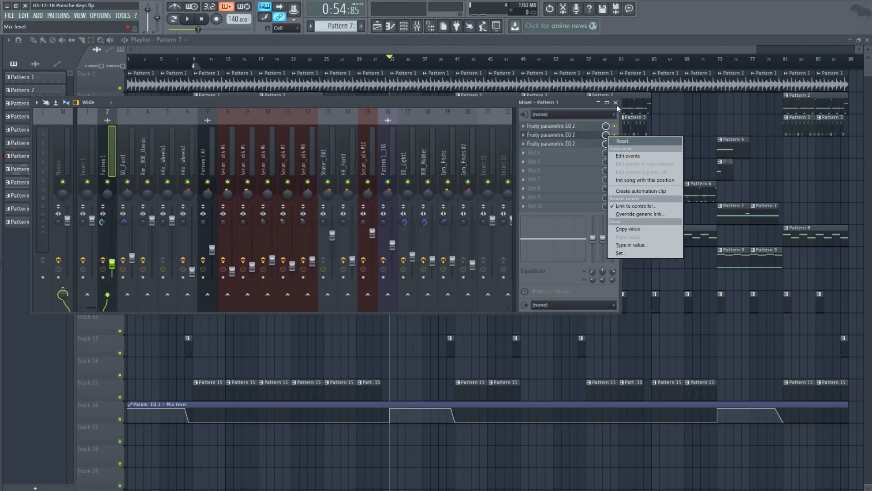
- Close the mixer and select the Param. EQ 2 - Mix level automation clip on Track 16 of the playlist
click(615, 103)
drag(401, 409, 431, 445)
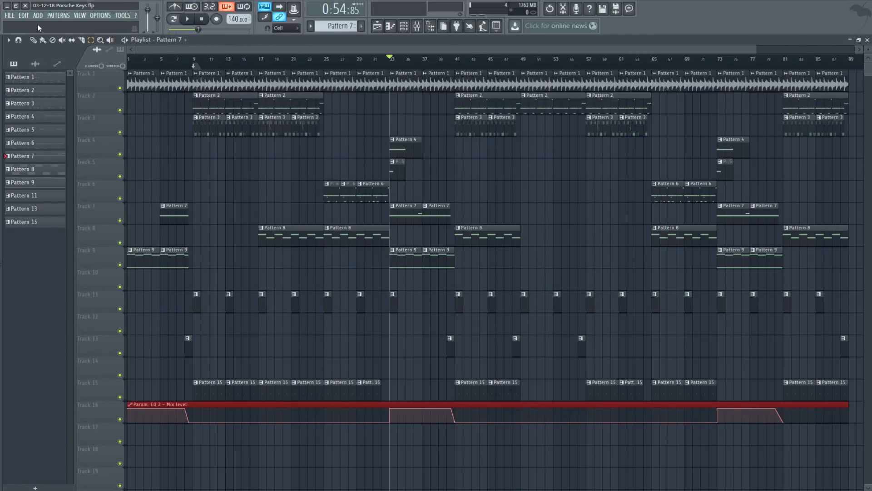
- Play the song from bar 29, select bars 33 to 41 of the playlist, and stop playback
click(432, 360)
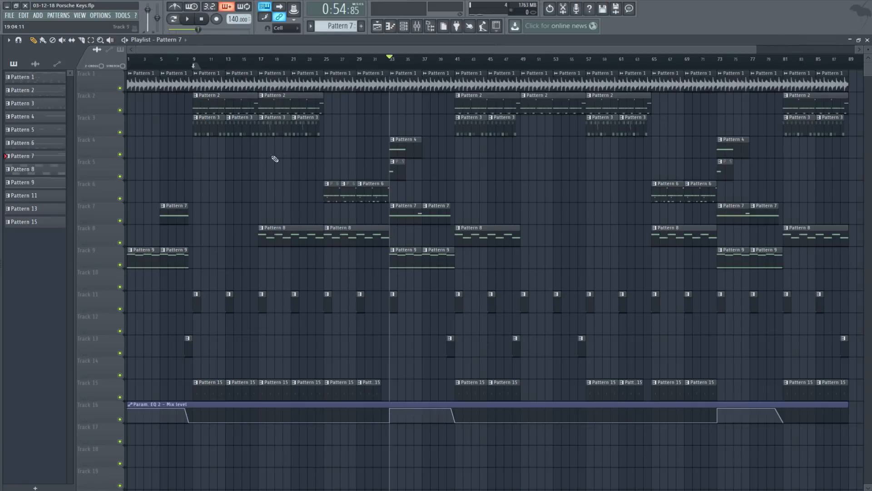
click(374, 62)
drag(376, 61, 360, 64)
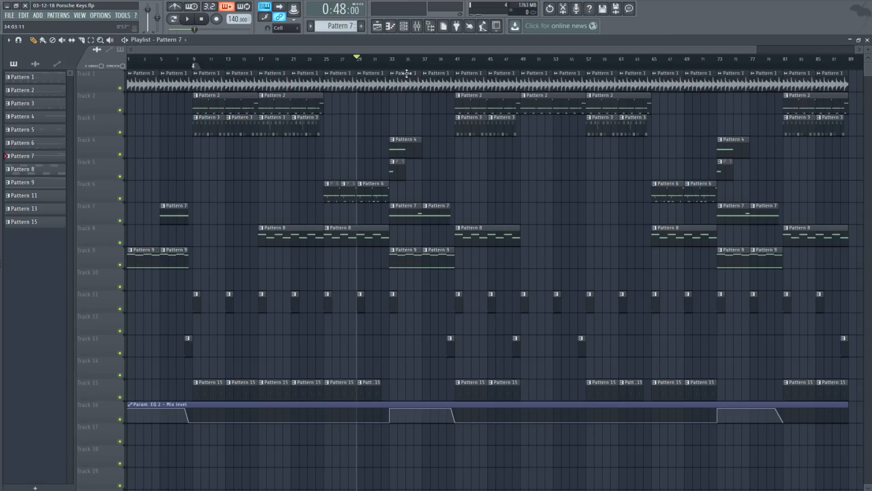
click(186, 20)
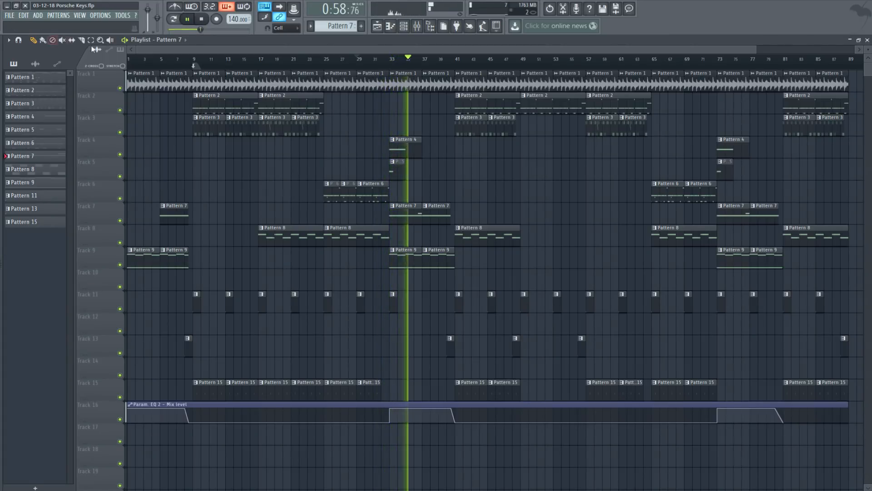
drag(452, 67, 393, 84)
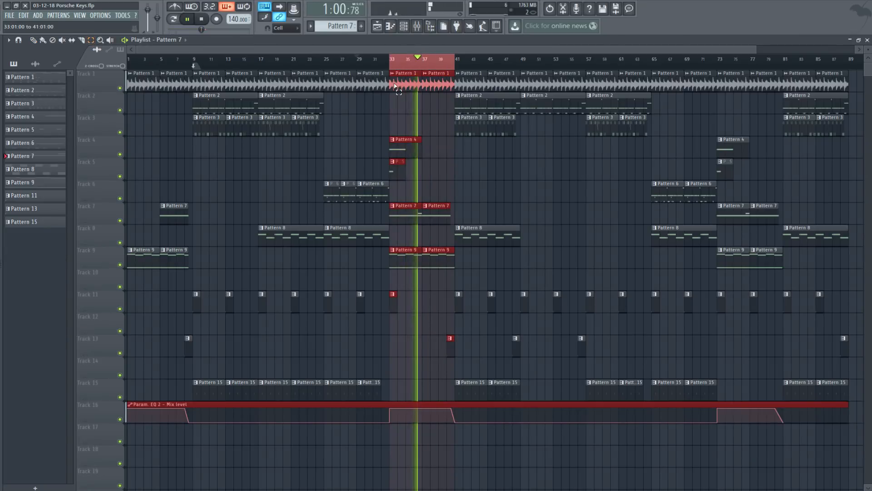
click(201, 18)
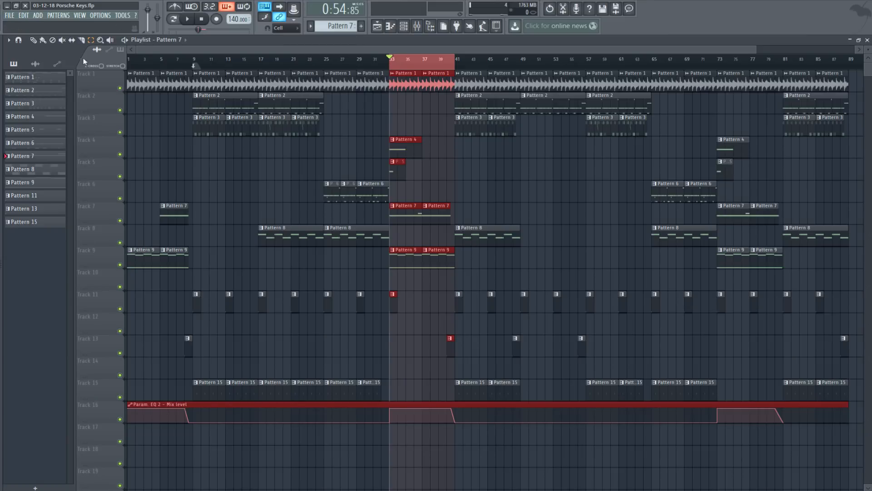
- Close the playlist and examine Pattern 7's Serum_x64 #6 synth with the BA Detuned Sub 2 preset
click(867, 39)
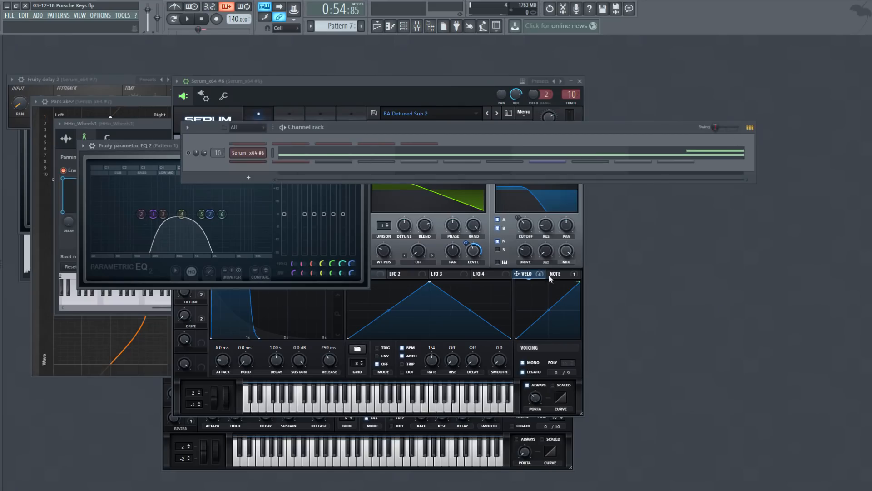
click(248, 153)
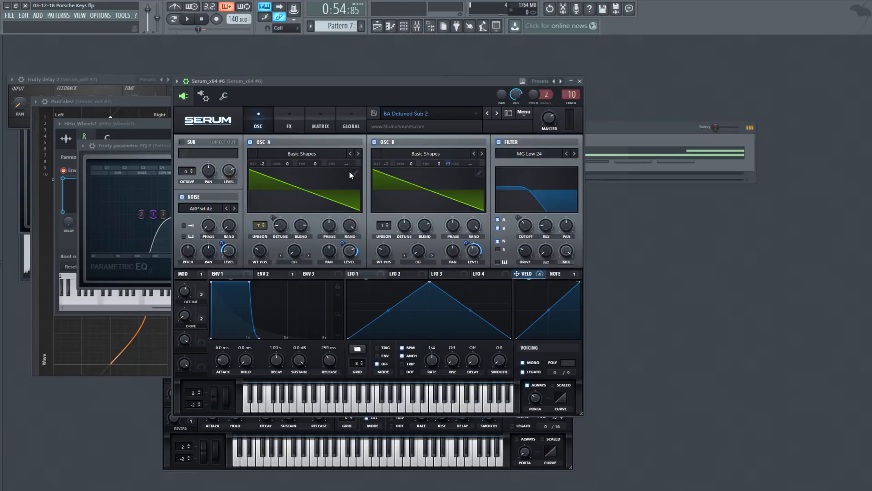
click(579, 81)
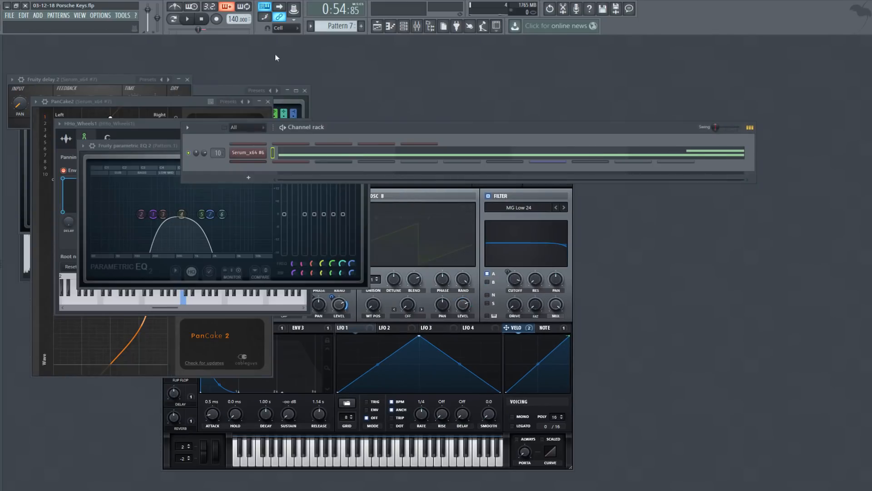
- Examine Pattern 7's Serum_x64 #6 notes in the piano roll while playing the selected section, and stop playback
key(F7)
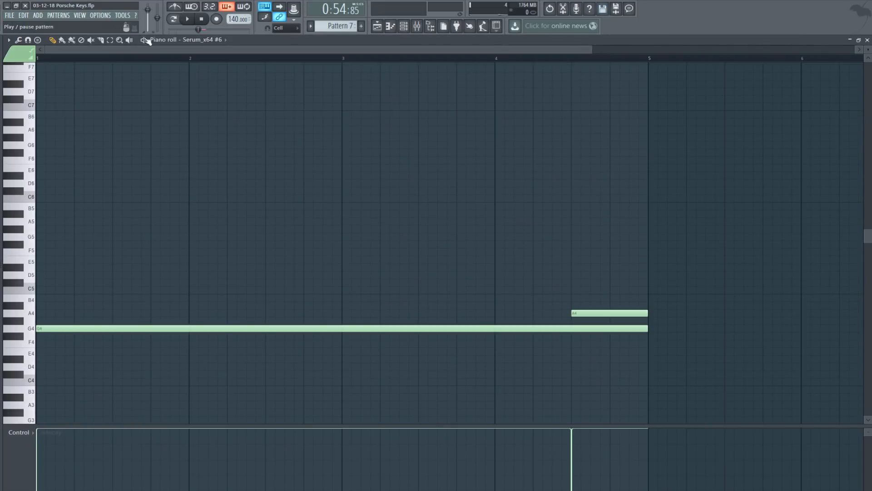
click(191, 21)
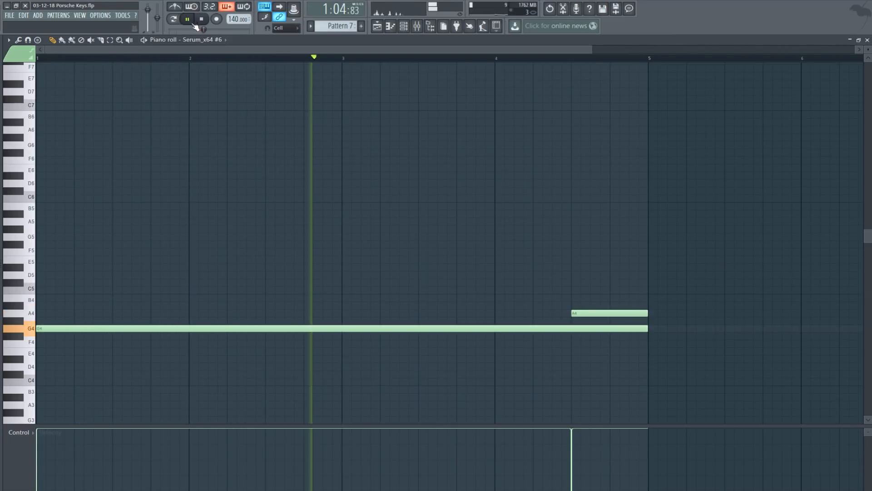
click(868, 39)
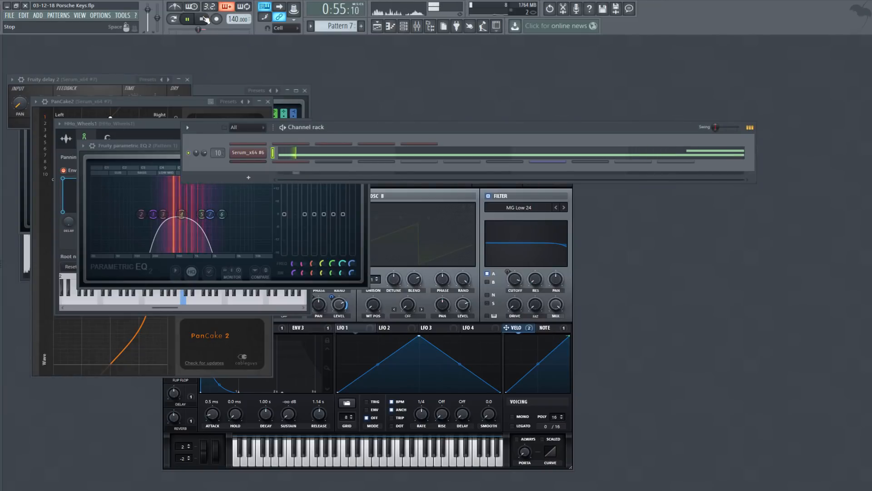
click(205, 19)
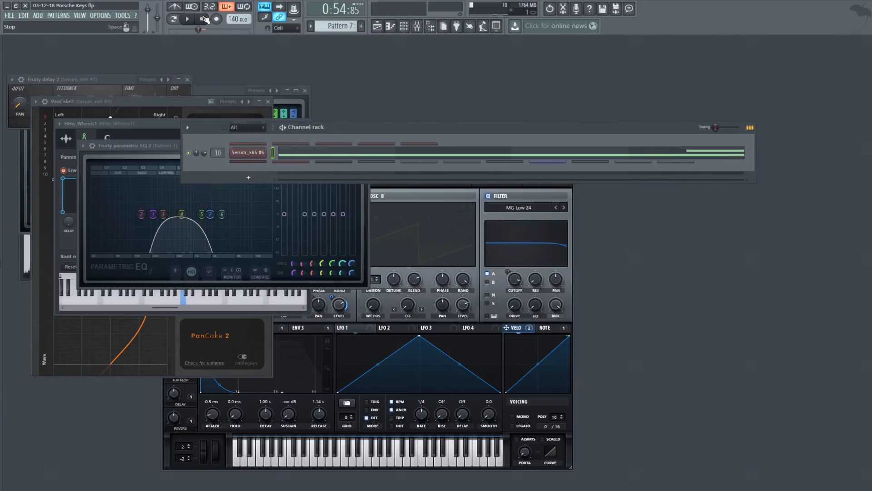
click(363, 160)
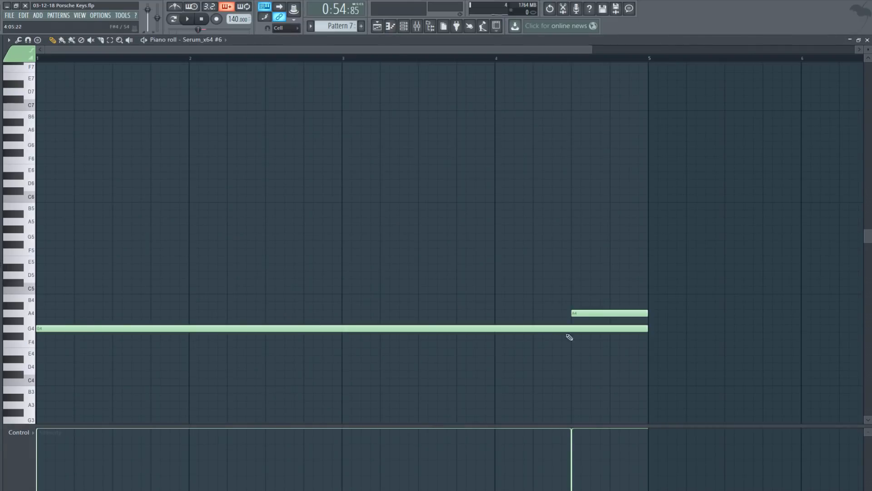
click(867, 40)
- Return to the playlist, switch to Pattern 9, and show its Serum_x64 #8 channel in the channel rack
click(377, 26)
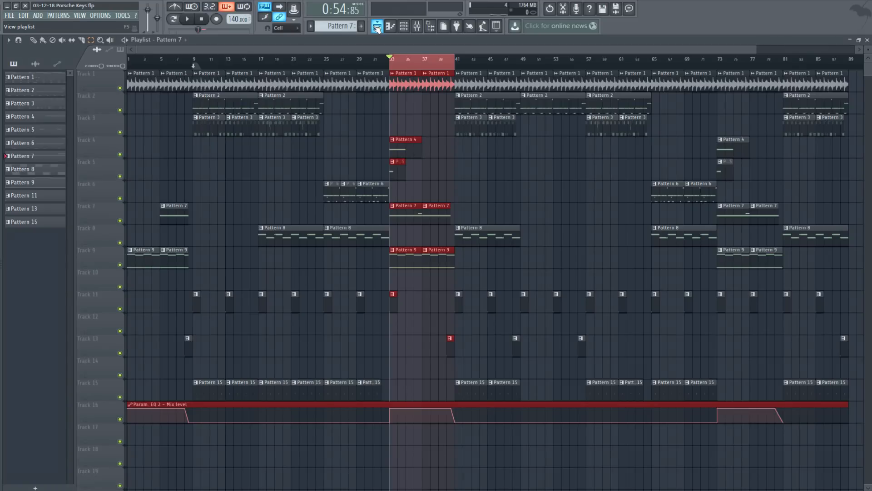
click(438, 187)
scroll(338, 26, down, 2)
key(F5)
key(F6)
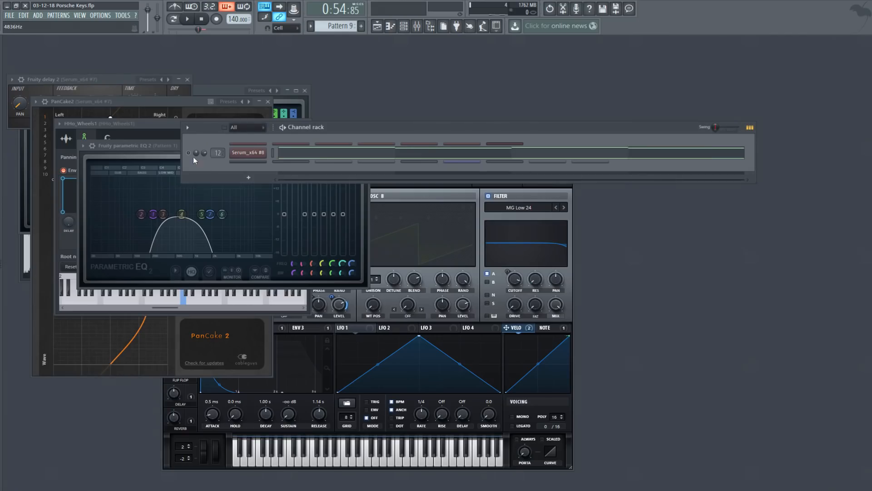
- Open the Serum_x64 #8 synth to view its settings, reposition its window, and return to the channel rack
click(241, 152)
drag(400, 235, 495, 136)
click(243, 122)
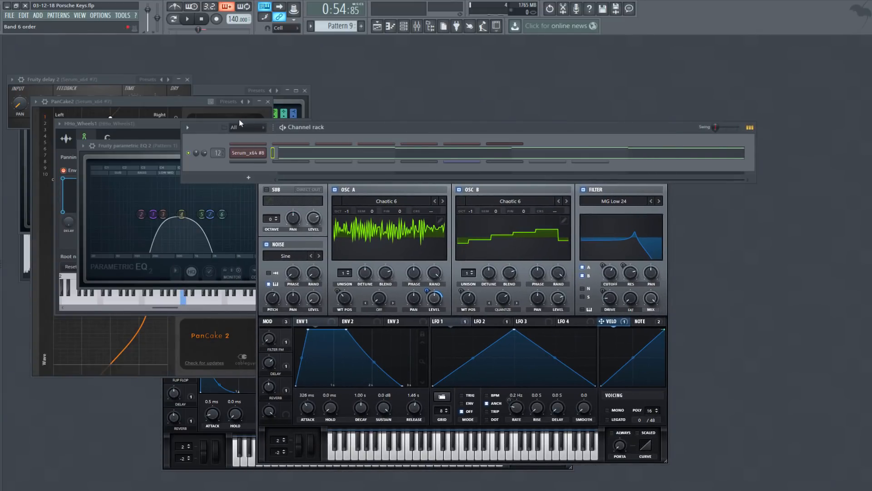
- Play Pattern 9 on its own while viewing its Serum_x64 #8 notes in the piano roll, and stop playback
click(188, 21)
click(366, 154)
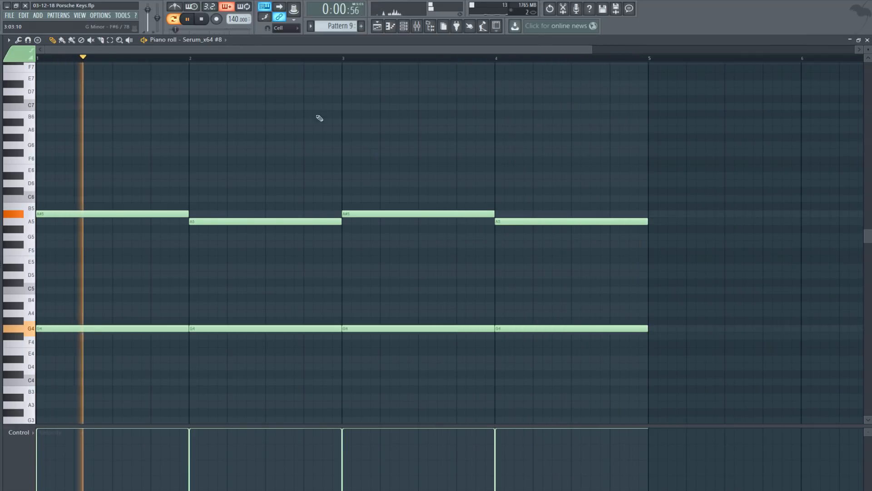
click(201, 21)
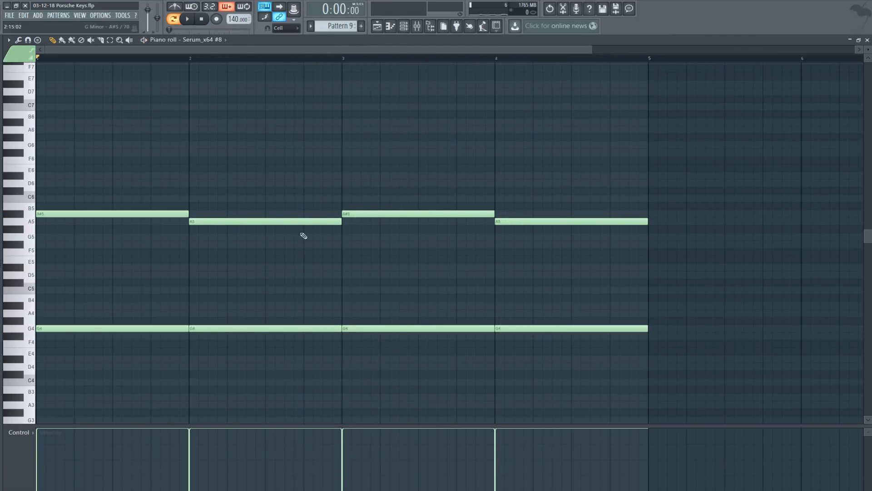
- Return to the playlist and play the selected bars 33 to 41 in song mode
click(376, 29)
click(174, 19)
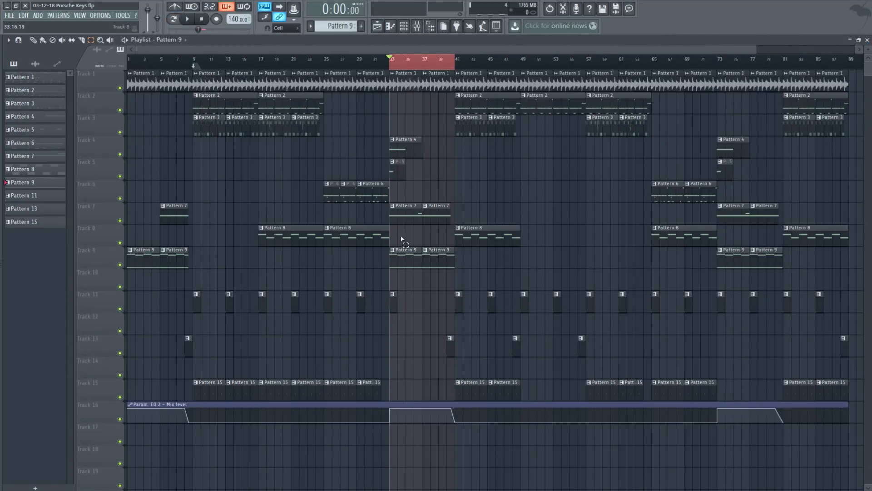
click(189, 20)
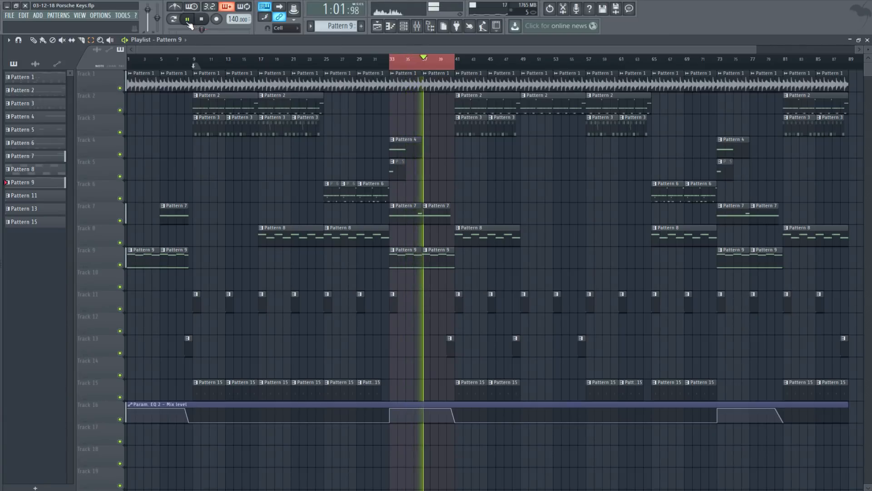
- Switch to Pattern 4, stop playback, and open its Serum_x64 #5 synth with the CH Strum Chord preset
drag(340, 26, 340, 37)
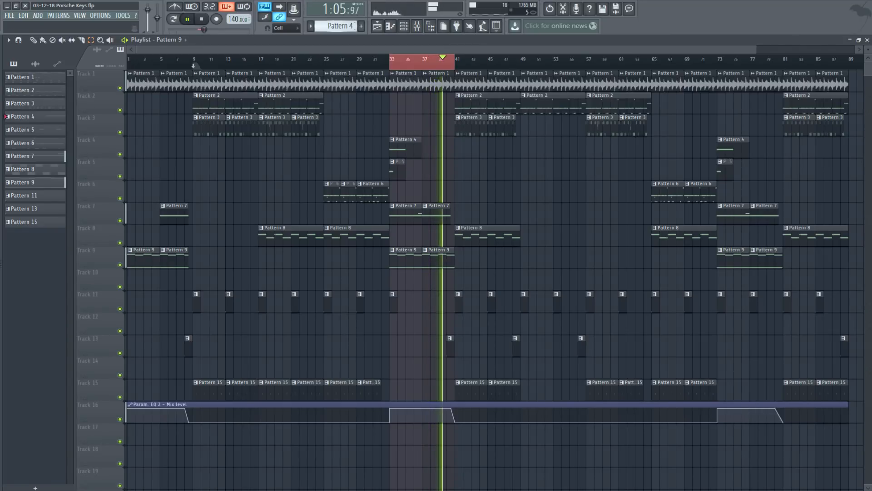
key(F7)
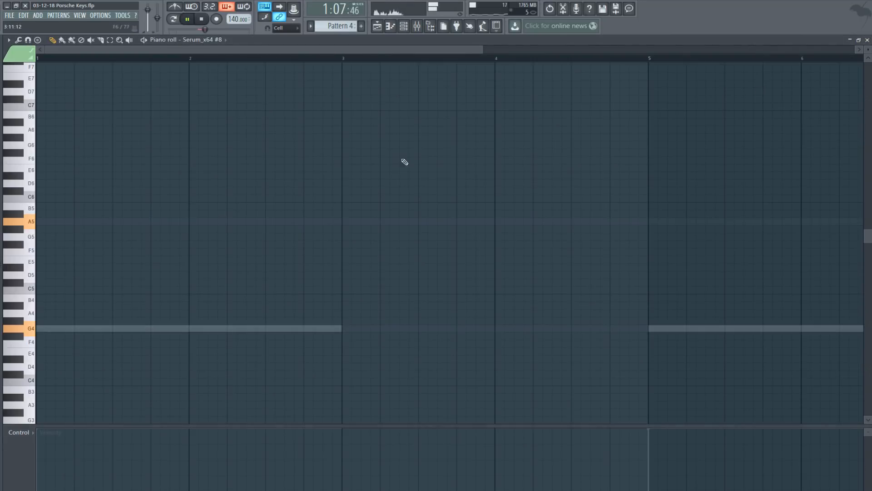
click(868, 39)
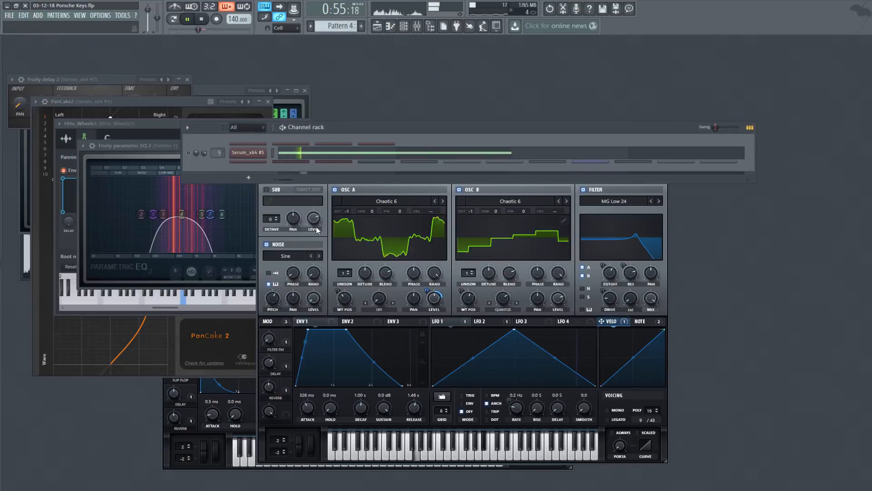
click(202, 19)
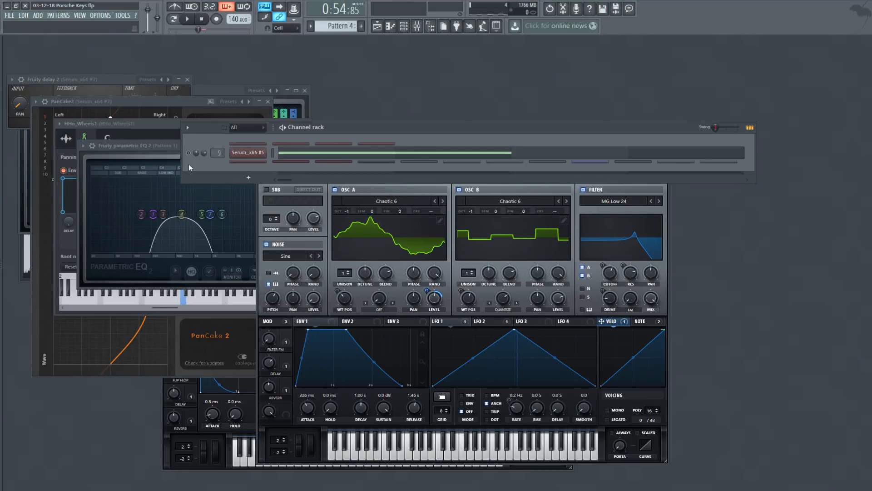
click(247, 153)
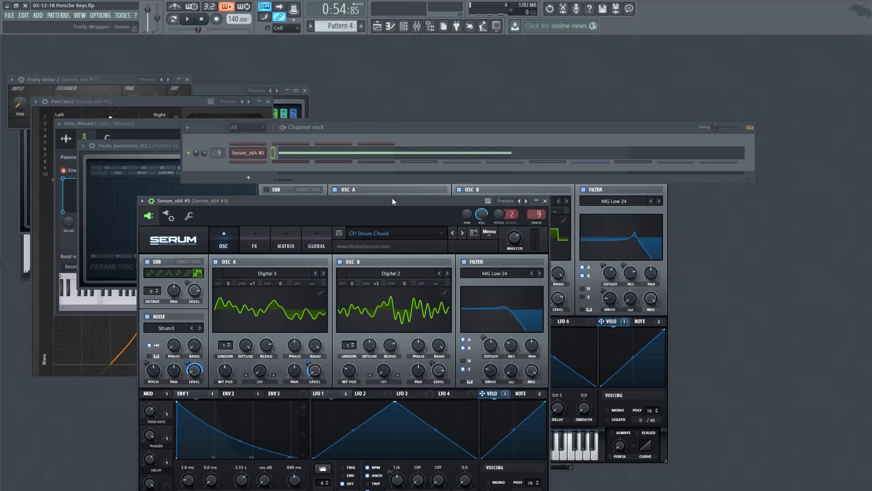
drag(392, 201, 469, 122)
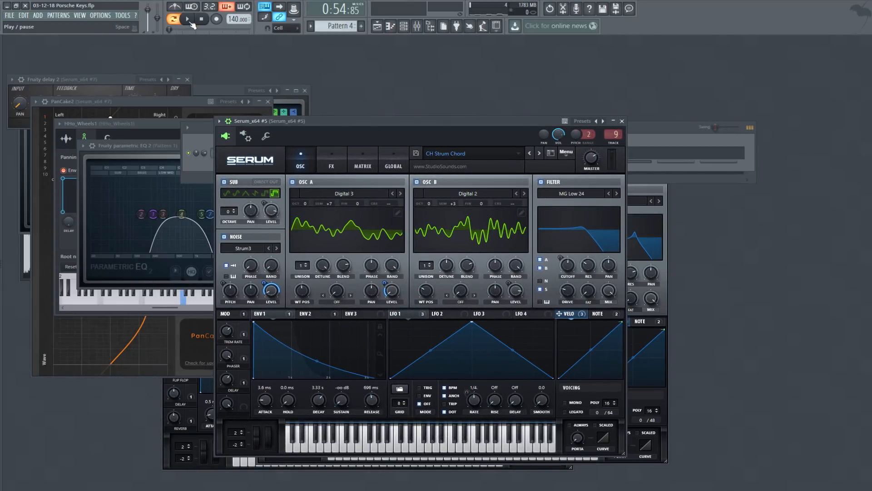
- Play Pattern 4 on its own while viewing both of its G4 notes in the Serum_x64 #5 piano roll
click(191, 21)
key(F6)
click(431, 146)
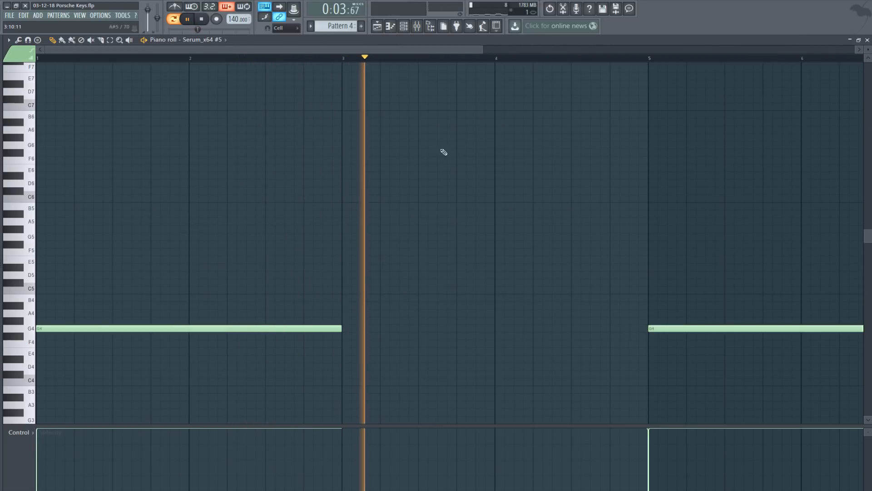
drag(483, 49, 808, 94)
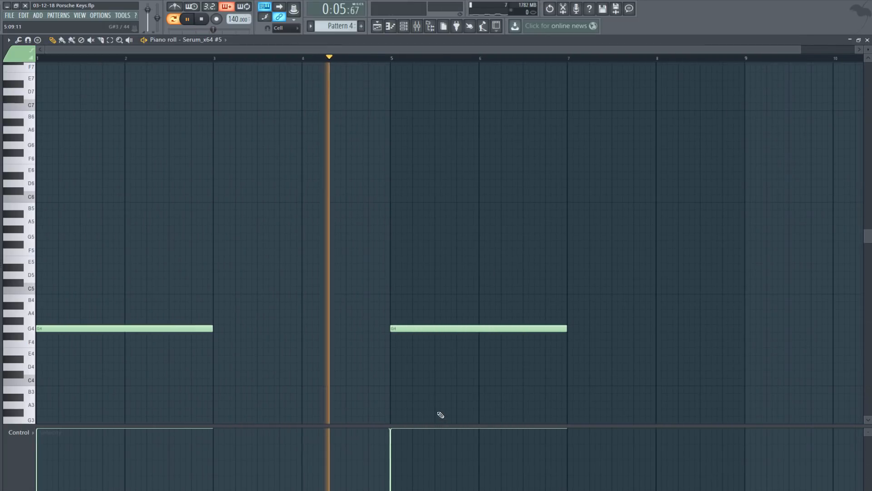
key(space)
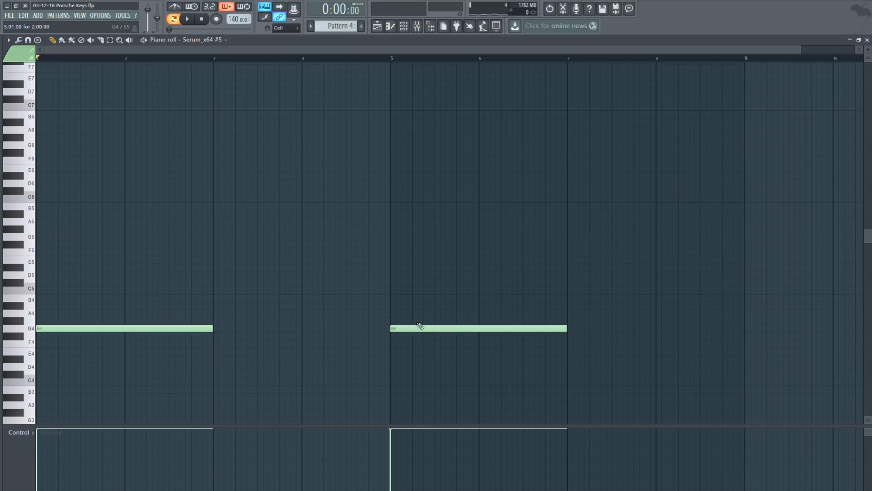
click(188, 20)
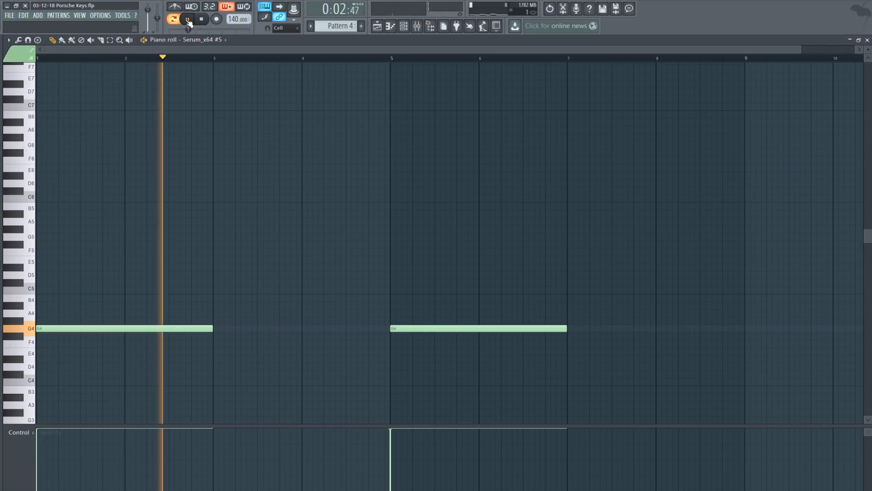
click(200, 22)
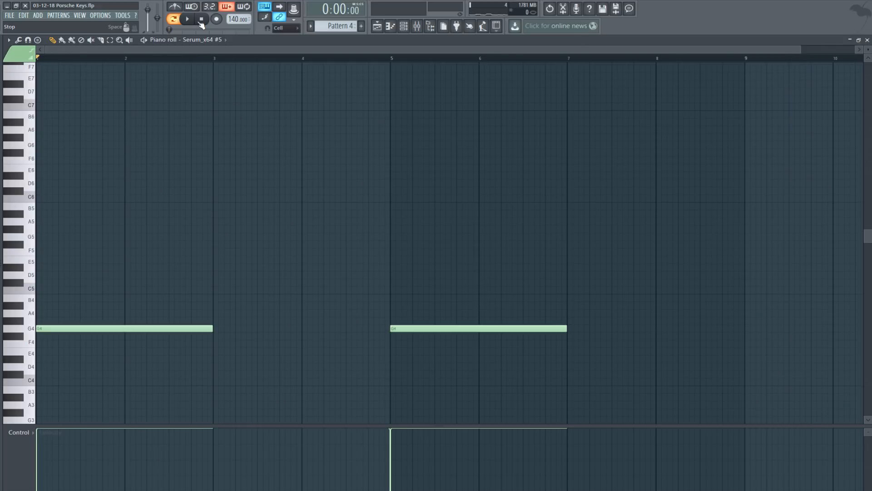
- Close the piano roll and play the selected bars 33 to 41 in song mode while viewing the playlist
click(868, 40)
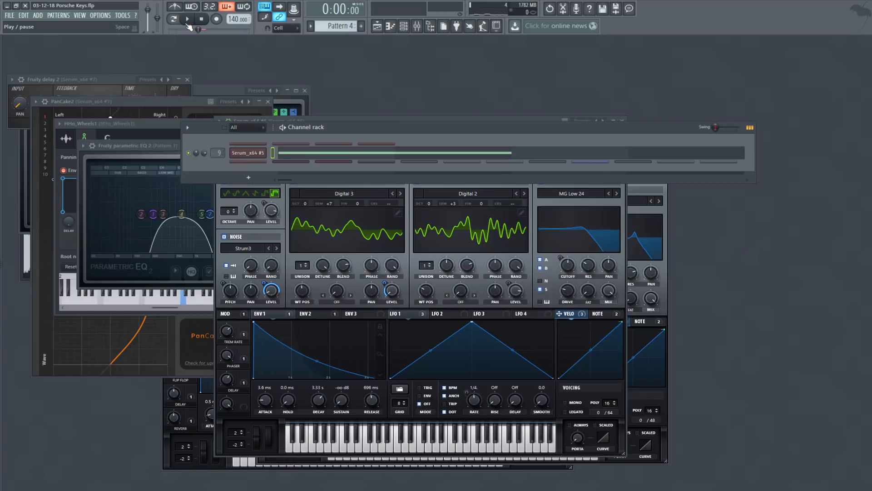
click(187, 21)
click(377, 26)
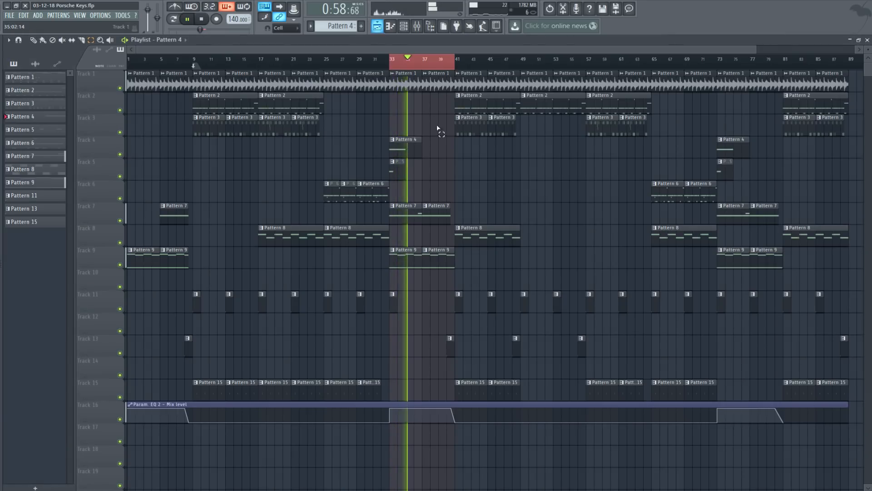
- Switch to Pattern 5, view its G5 notes in the Serum_x64 #4 piano roll, return to the playlist and stop playback
key(KP_Add)
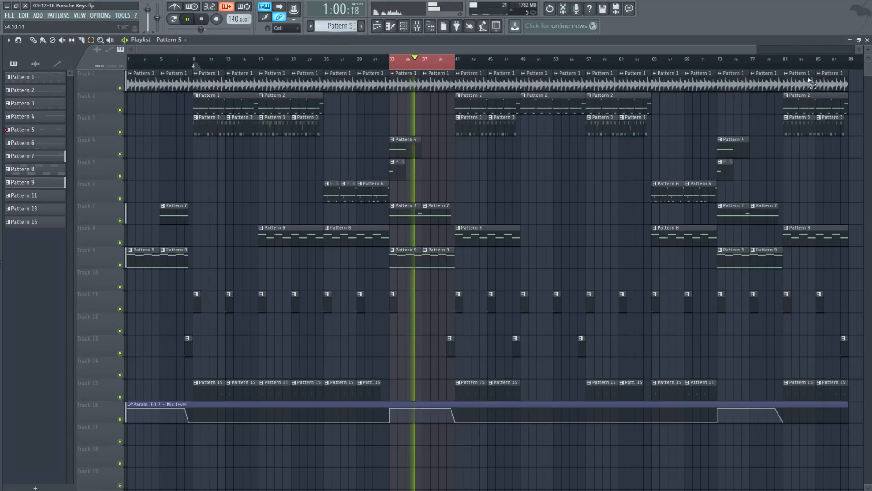
click(866, 40)
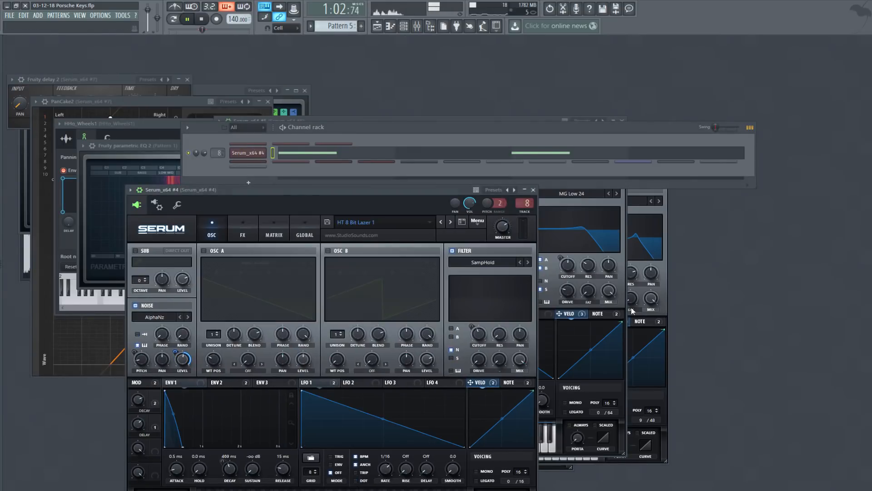
click(321, 155)
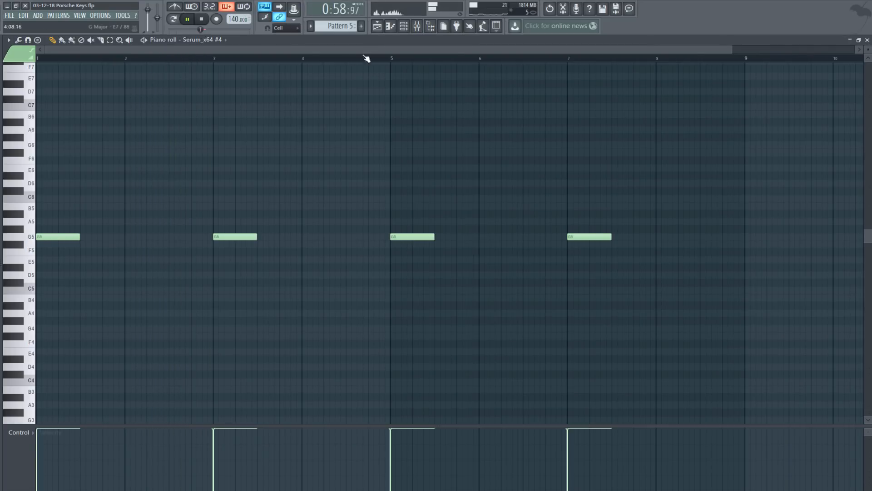
click(377, 26)
click(200, 20)
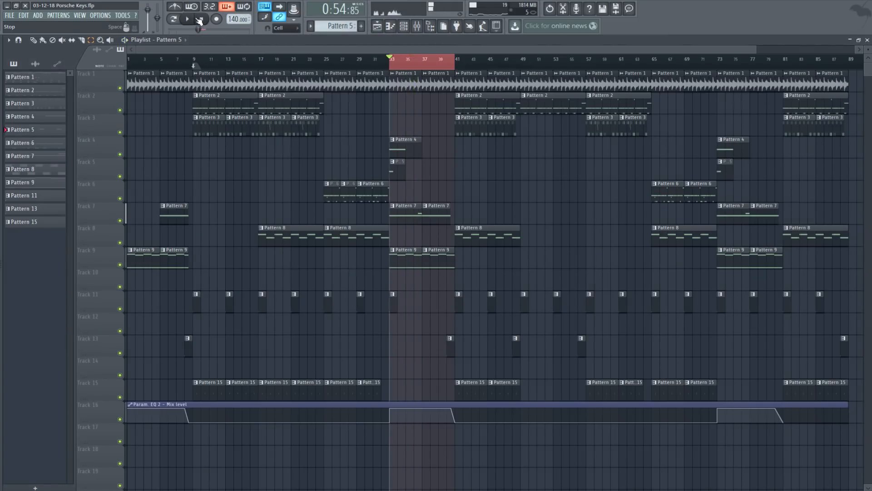
- Highlight the Pattern 5 clip on Track 5 and select bars 37 to 41 on the playlist timeline
click(398, 169)
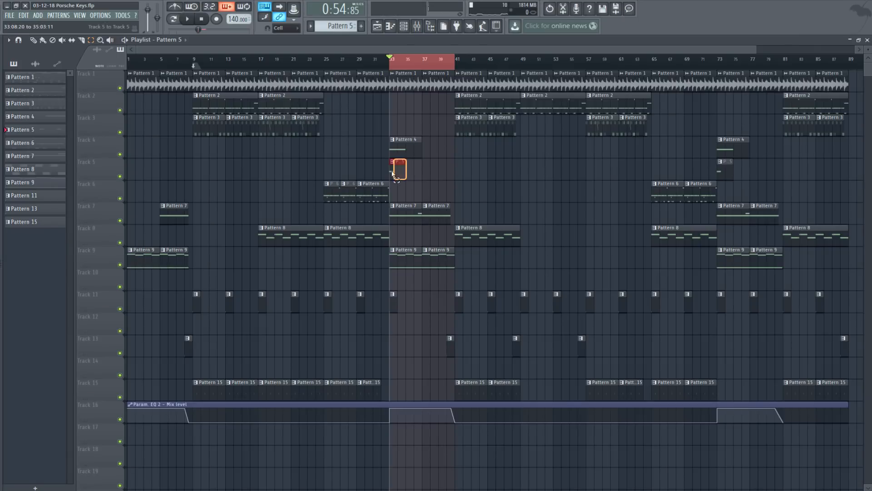
click(432, 66)
drag(425, 63, 453, 69)
click(453, 411)
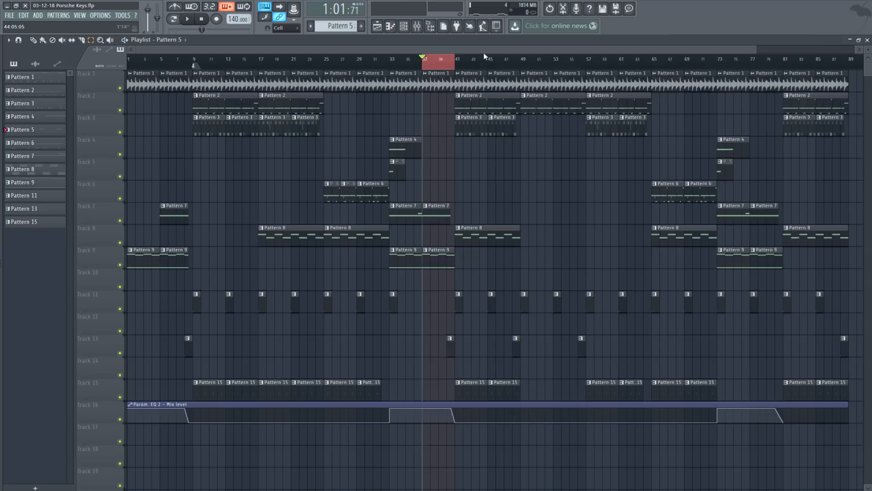
- Select bars 41 to 49, highlight the Pattern 3 clips in that range, and play the section in song mode
drag(515, 69, 454, 68)
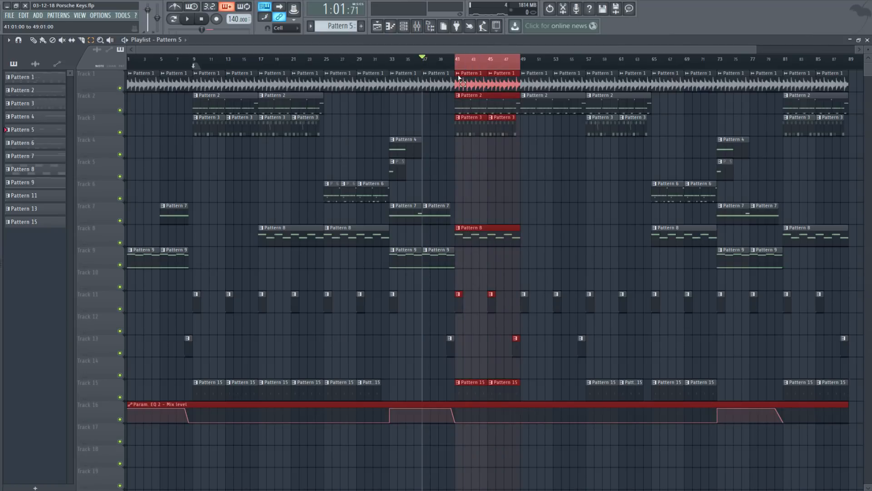
click(280, 237)
drag(468, 141, 508, 128)
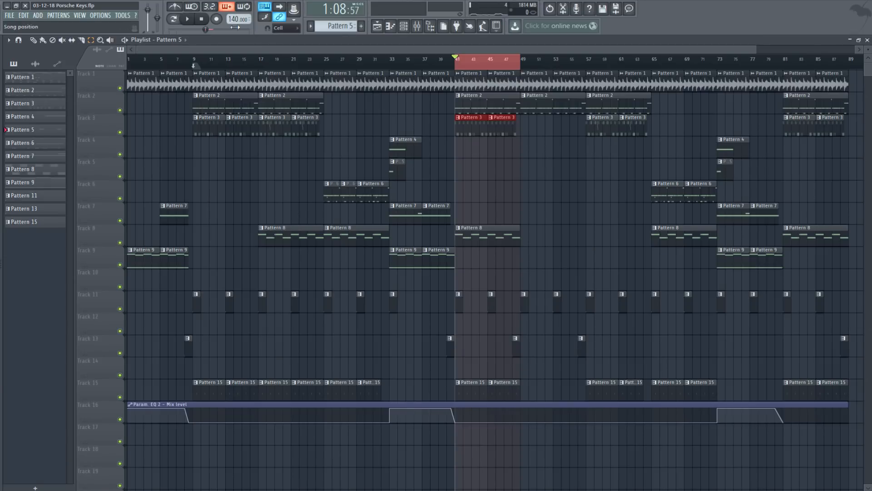
click(191, 25)
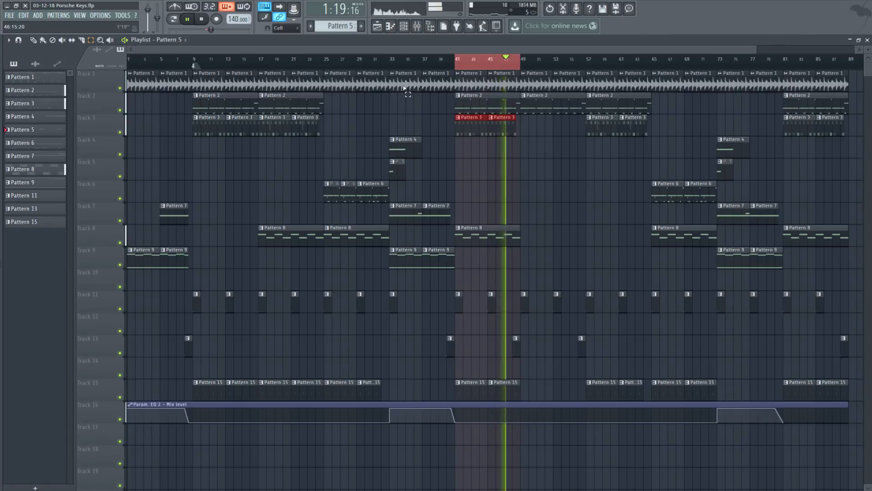
- Switch to Pattern 13, stop playback, and open the Cym_Fruits #2 channel's sampler settings
click(511, 346)
key(space)
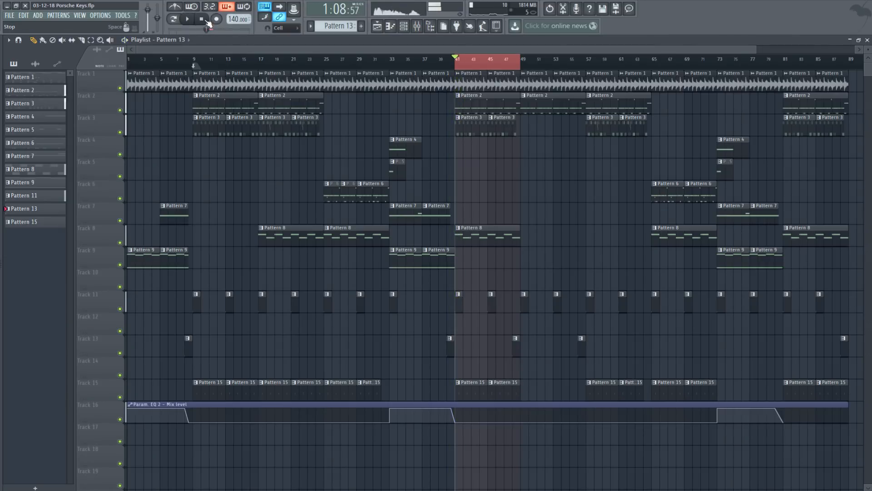
click(867, 39)
click(867, 40)
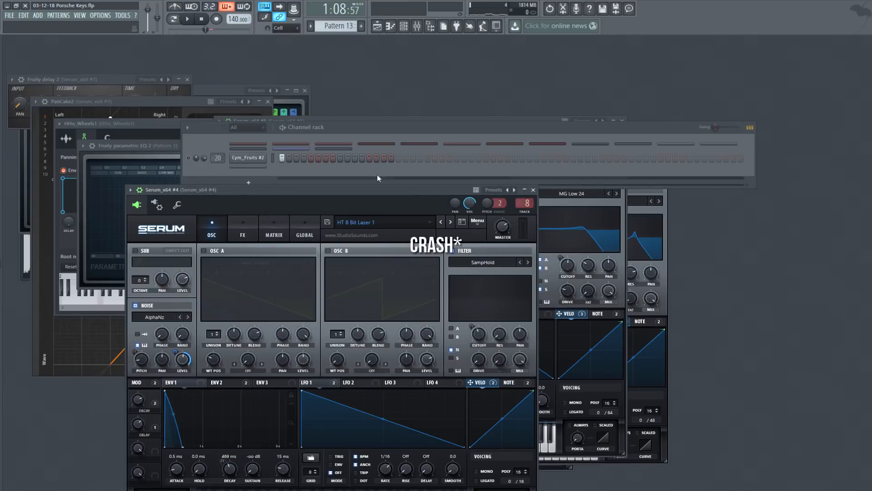
click(274, 156)
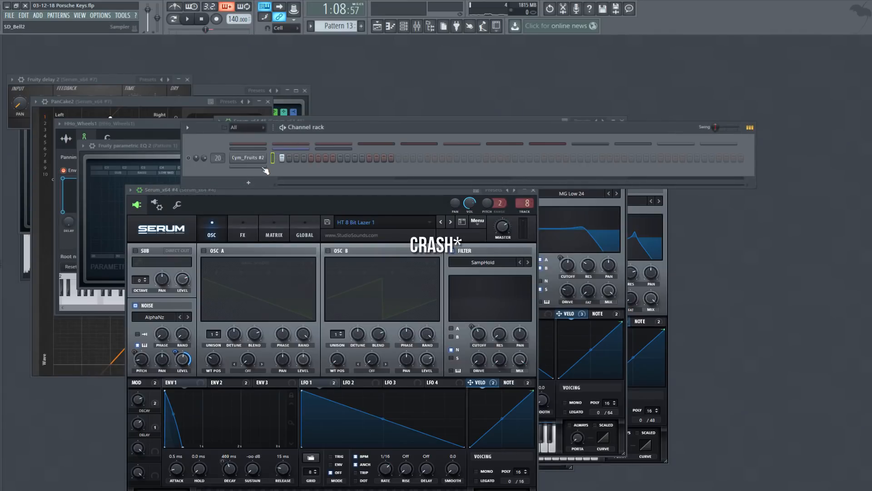
click(250, 160)
click(282, 163)
click(249, 160)
click(249, 160)
- Go through the time-stretch length, stretch mode and silence trimming settings of the reversed Cym_Fruits #2 sample
right_click(209, 155)
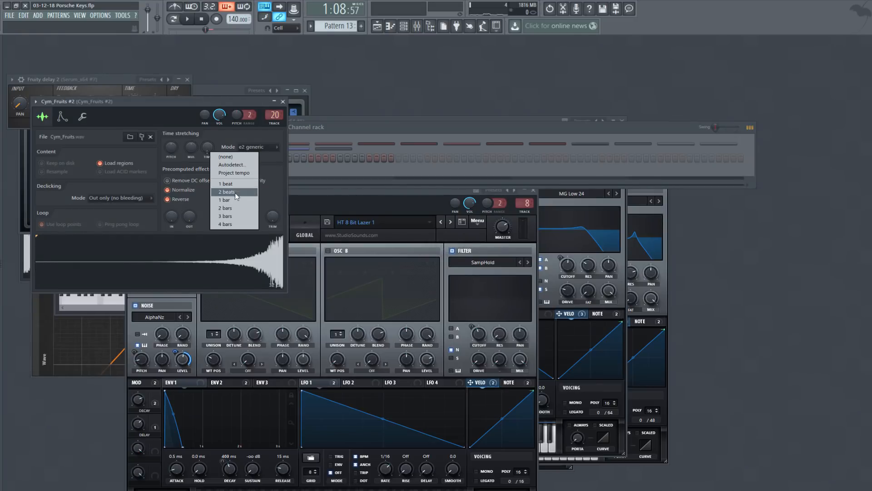
click(236, 200)
click(254, 149)
click(286, 165)
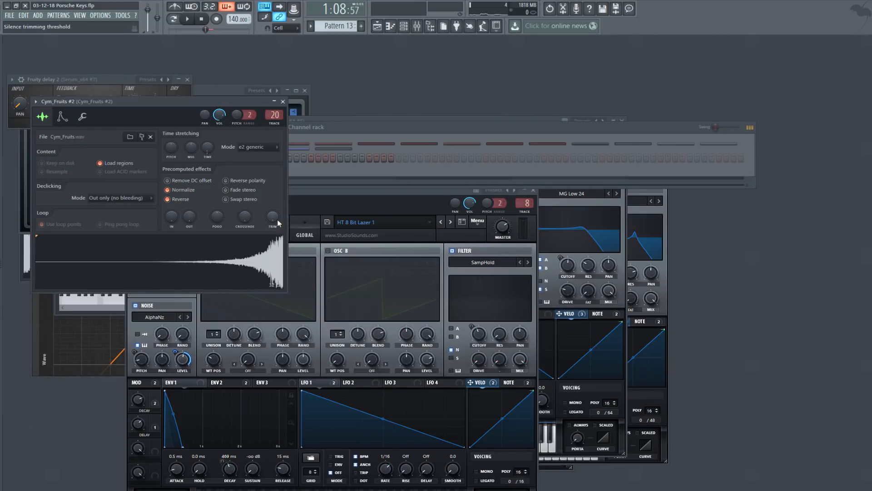
drag(277, 219, 272, 212)
- Return to the playlist and play the song from bar 37 in song mode with no bars selected
click(402, 126)
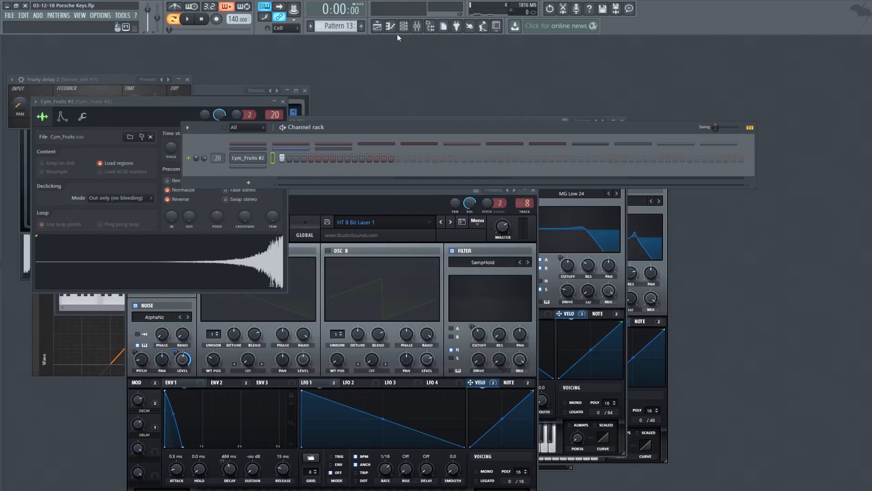
click(377, 26)
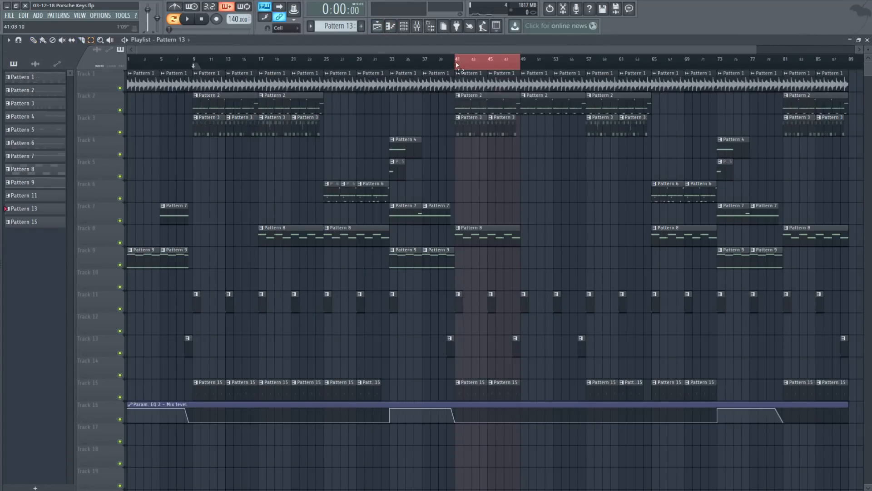
drag(425, 60, 430, 59)
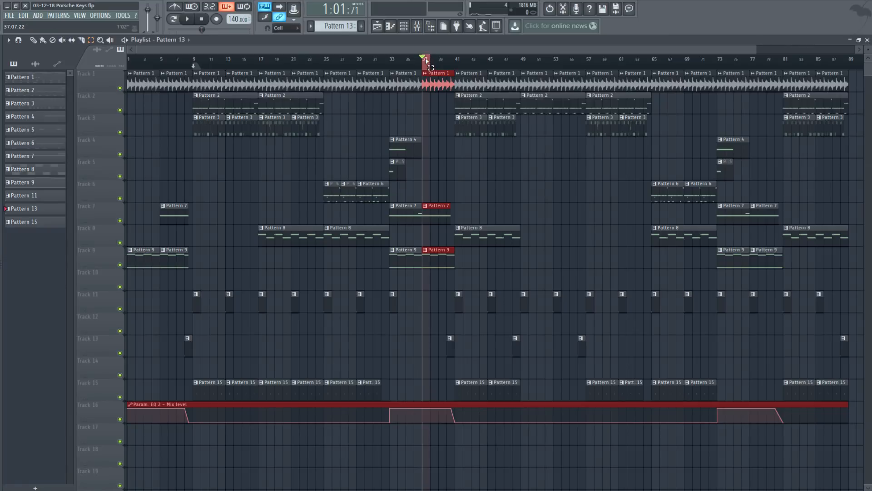
click(446, 59)
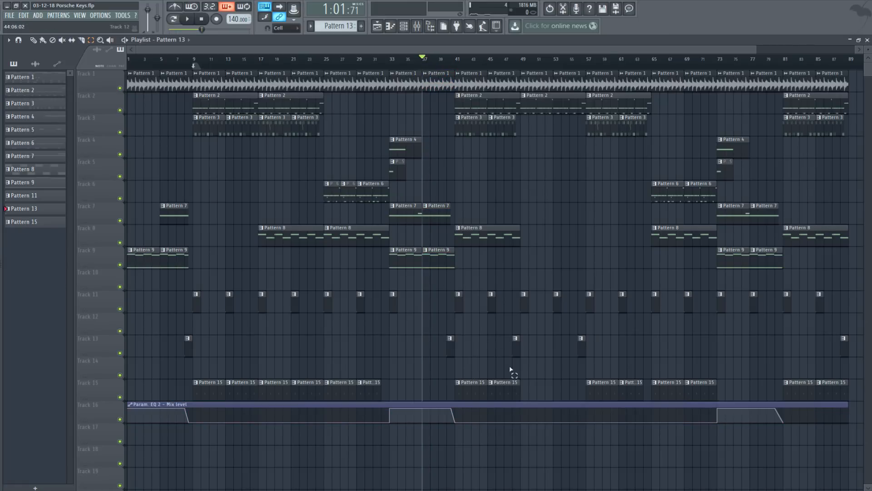
key(space)
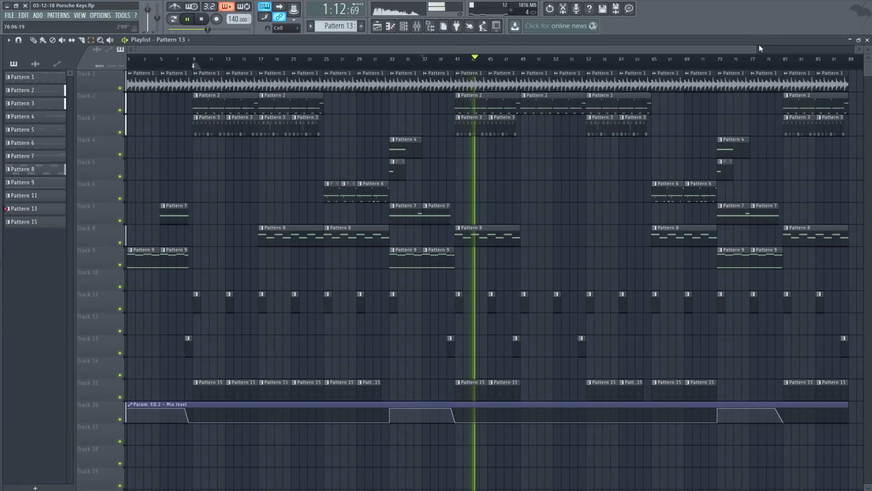
- Expand the channel rack to show all channels, return to the playlist and stop playback
drag(759, 49, 826, 59)
key(F5)
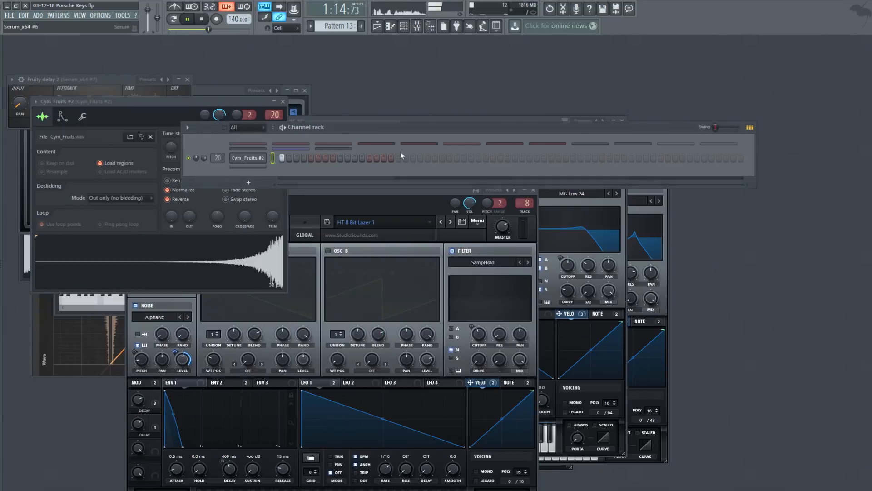
click(280, 143)
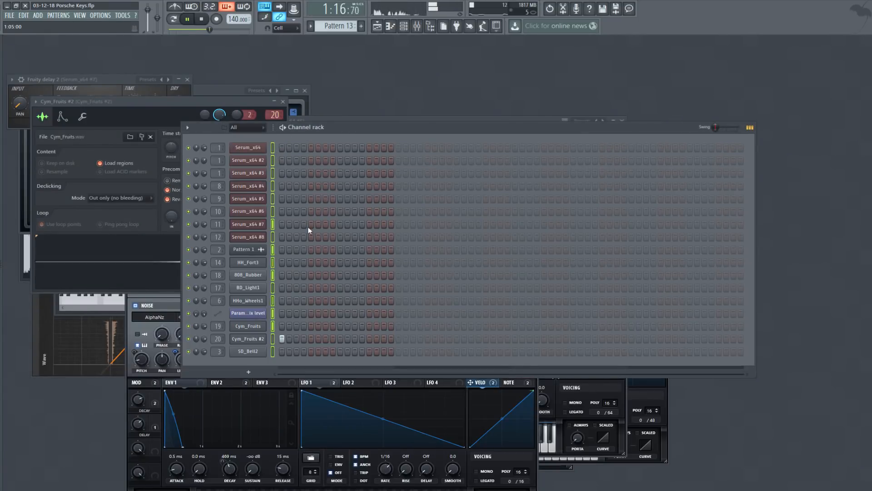
click(384, 26)
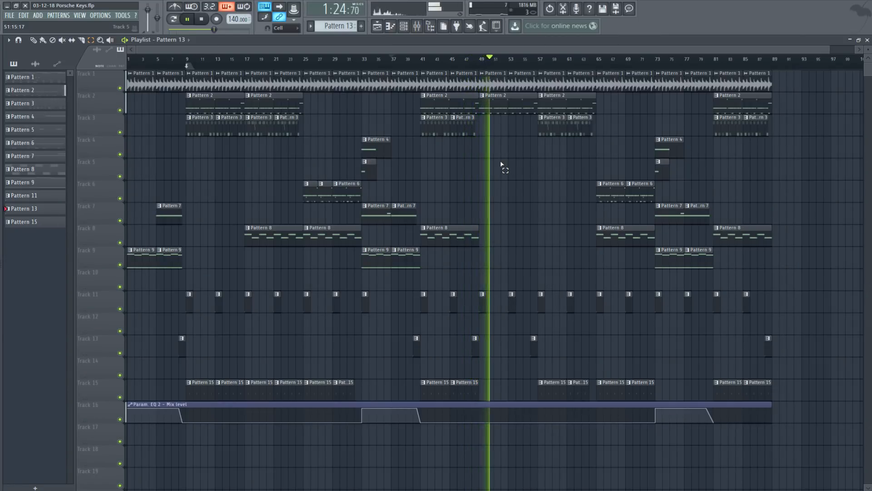
click(201, 18)
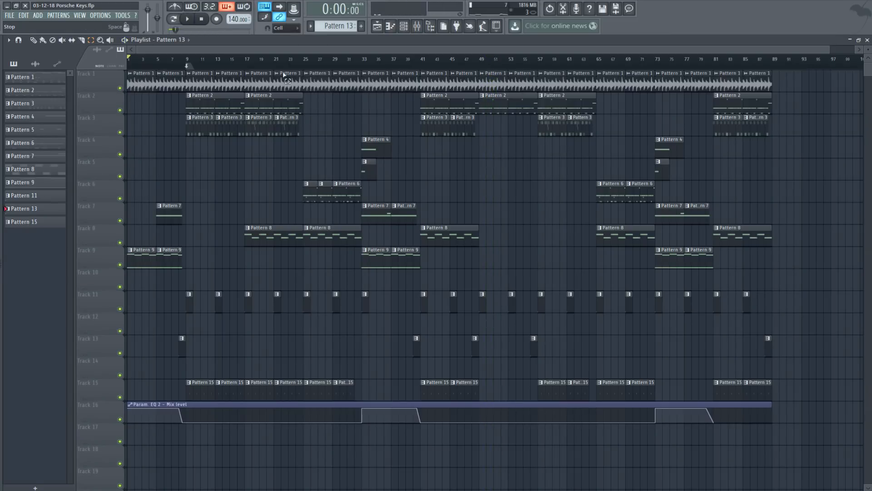
- Select bars 49 to 81 on the playlist timeline to show that section of the arrangement
drag(487, 64, 636, 75)
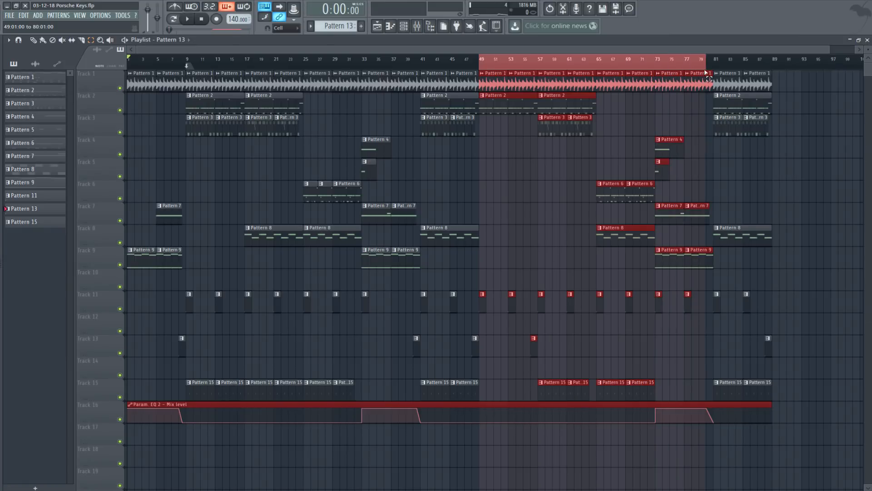
click(545, 156)
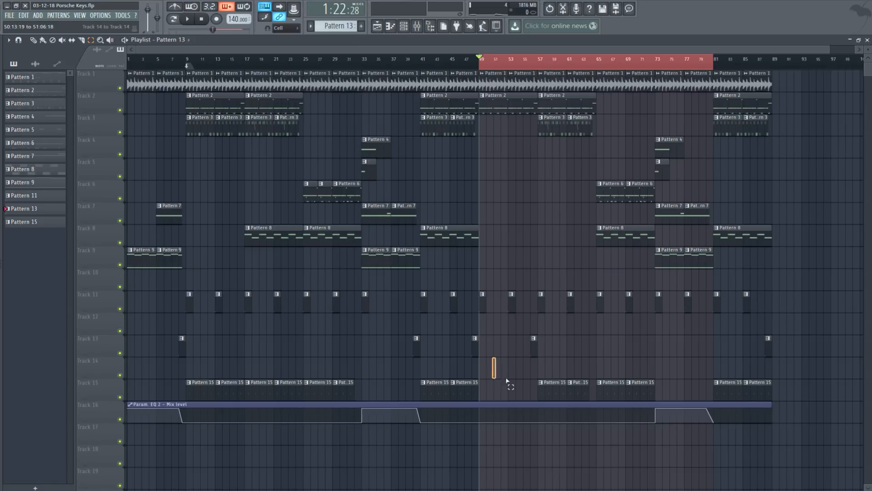
drag(538, 396, 538, 397)
- Mark the section starting at bar 57 and bars 65 to 73 in turn, and clear the timeline selection
drag(545, 66, 573, 66)
drag(247, 204, 299, 244)
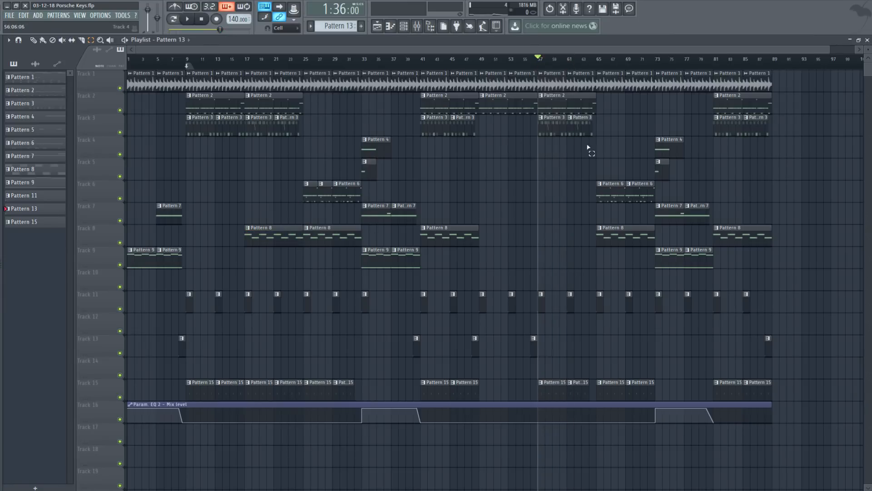
drag(599, 63, 654, 72)
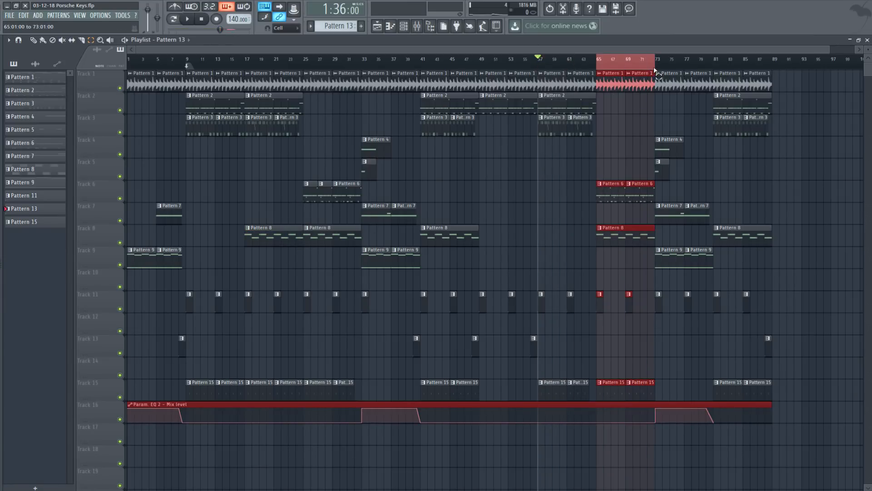
click(602, 67)
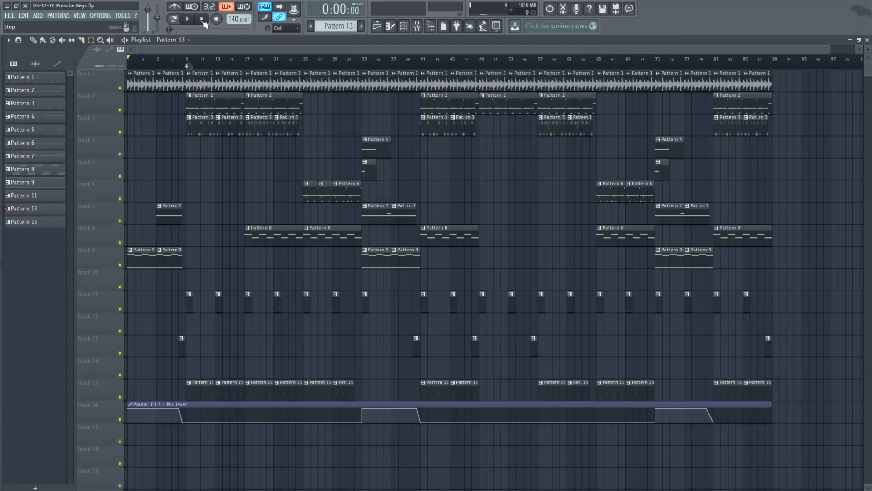
- View the Param. EQ 2 - Mix level automation channel from the channel rack and return to the playlist
click(867, 40)
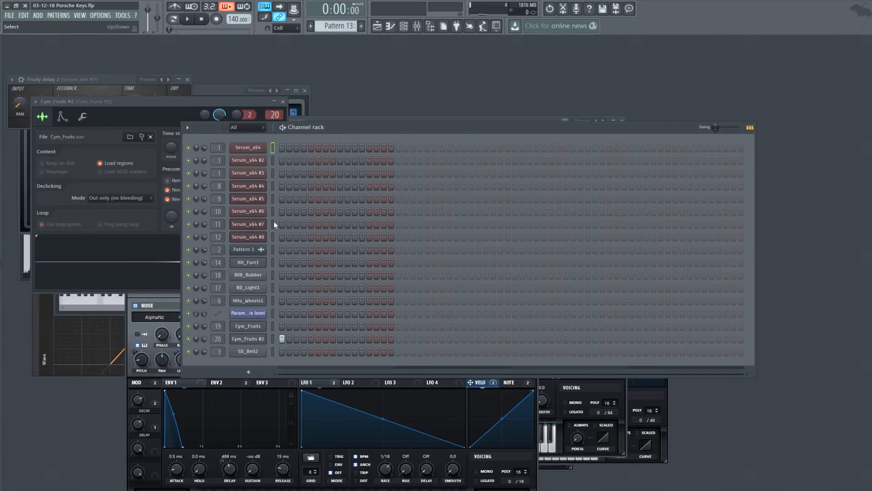
click(258, 311)
click(260, 80)
click(378, 26)
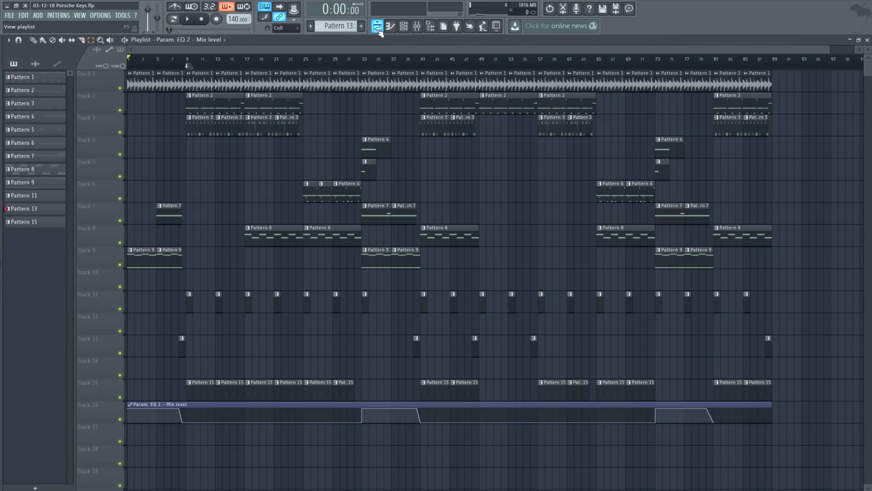